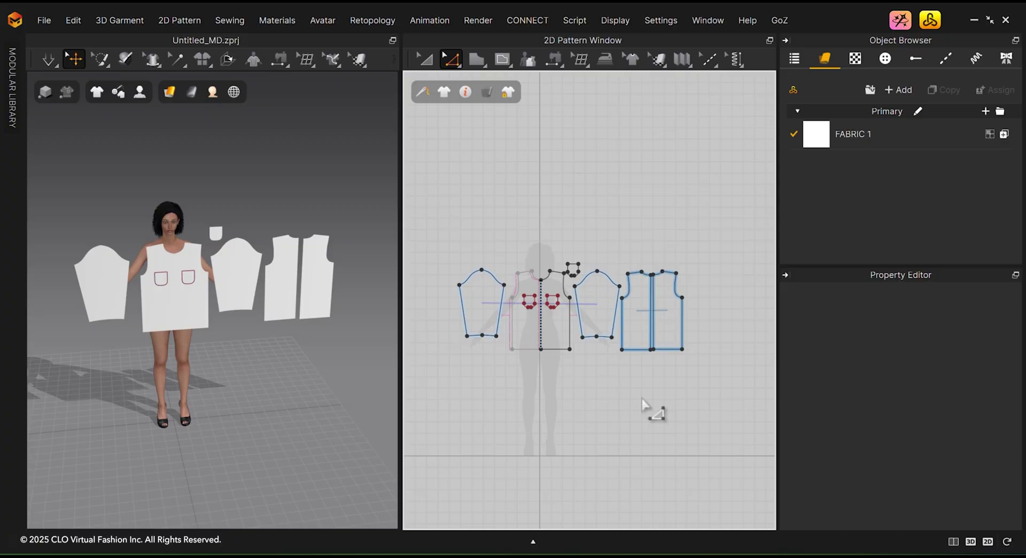
# Step: Detach the 2D window's sewing tools as a floating palette over the pattern area
pyautogui.click(551, 60)
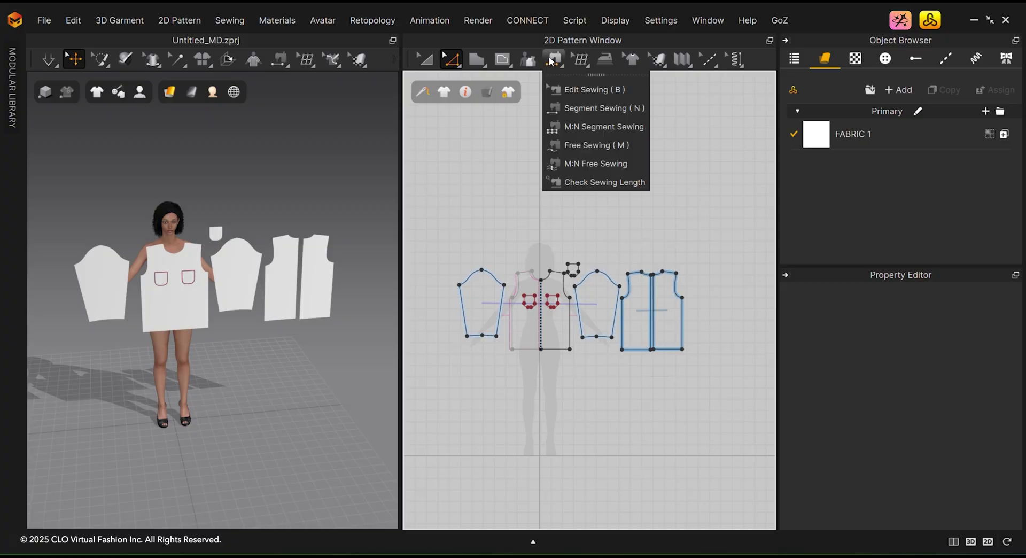
pyautogui.click(588, 74)
pyautogui.moveTo(584, 83); pyautogui.dragTo(688, 105)
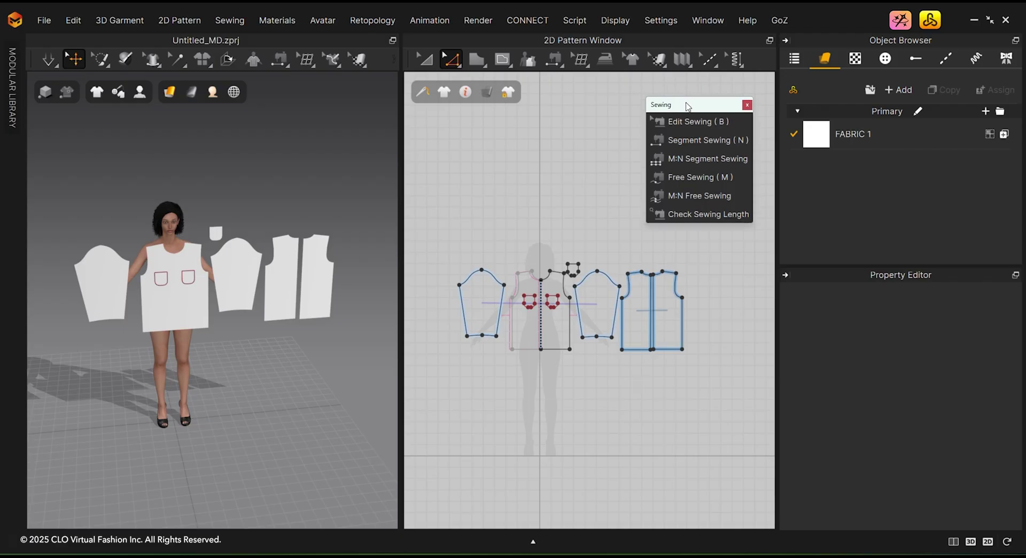
# Step: Sew the two back panels together along their center back edges with Segment Sewing
pyautogui.click(691, 138)
pyautogui.scroll(6, 678, 311)
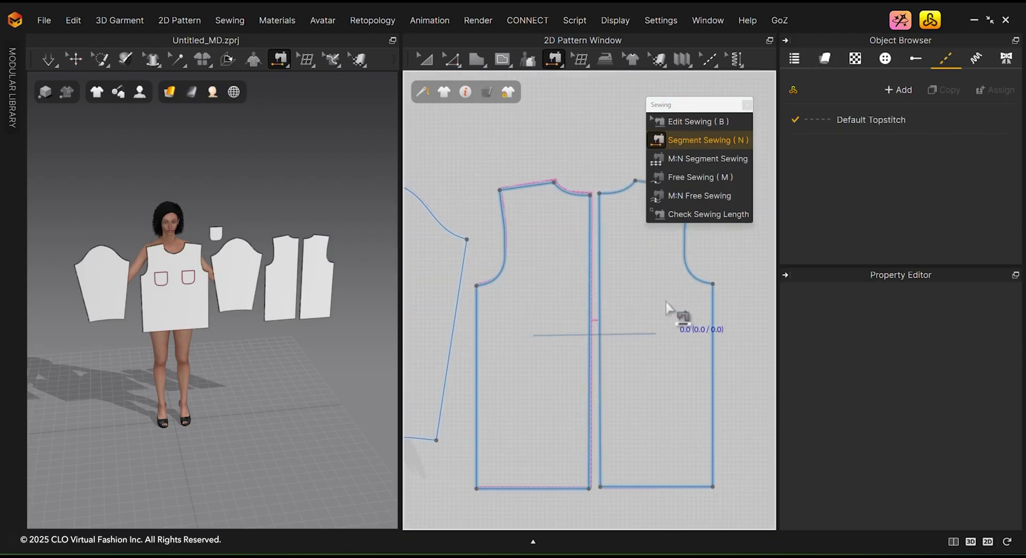
pyautogui.click(596, 320)
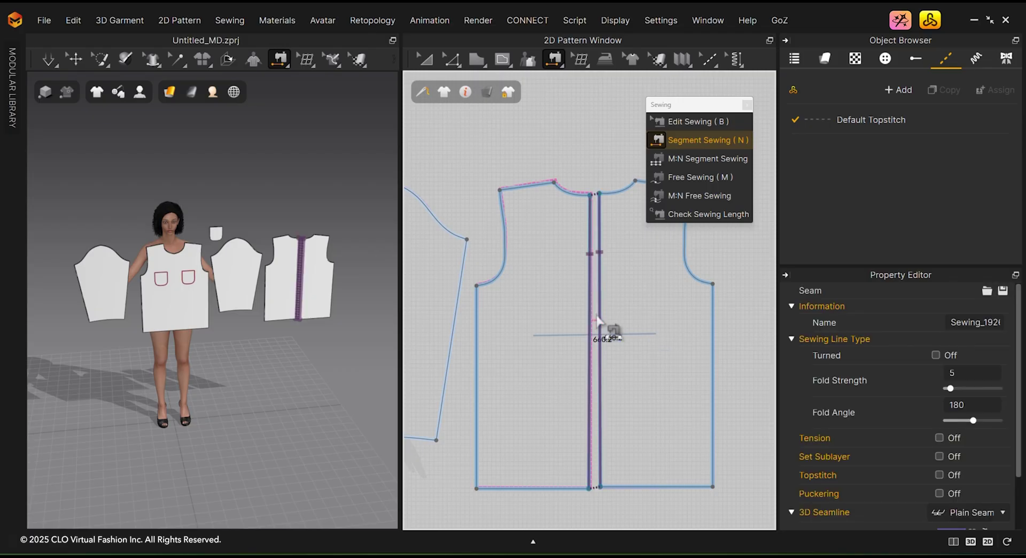
pyautogui.moveTo(235, 298)
pyautogui.mouseDown(button='middle')
pyautogui.moveTo(119, 281)
pyautogui.moveTo(179, 314)
pyautogui.moveTo(235, 303)
pyautogui.mouseUp(button='middle')
pyautogui.scroll(4, 119, 282)
pyautogui.scroll(1, 235, 303)
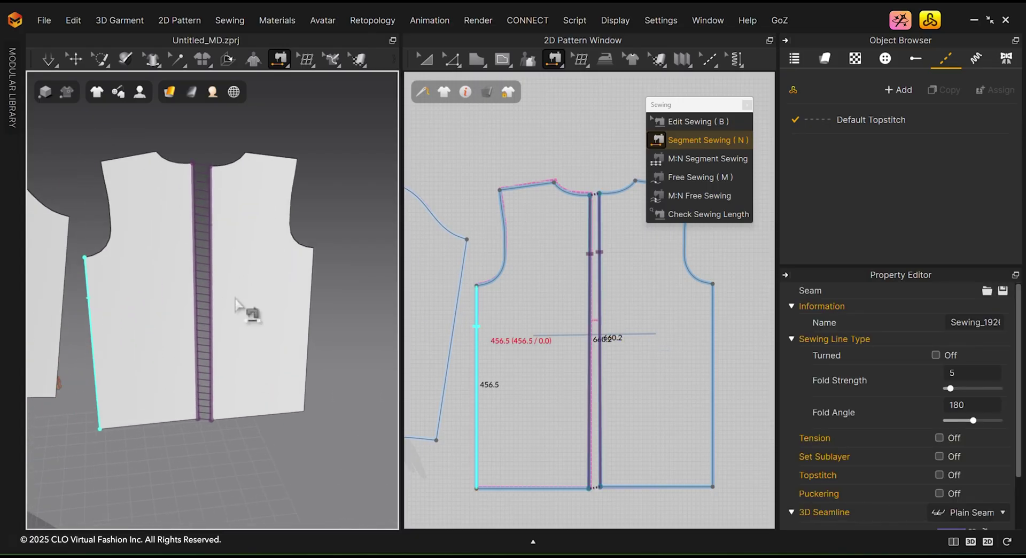
pyautogui.scroll(-1, 235, 304)
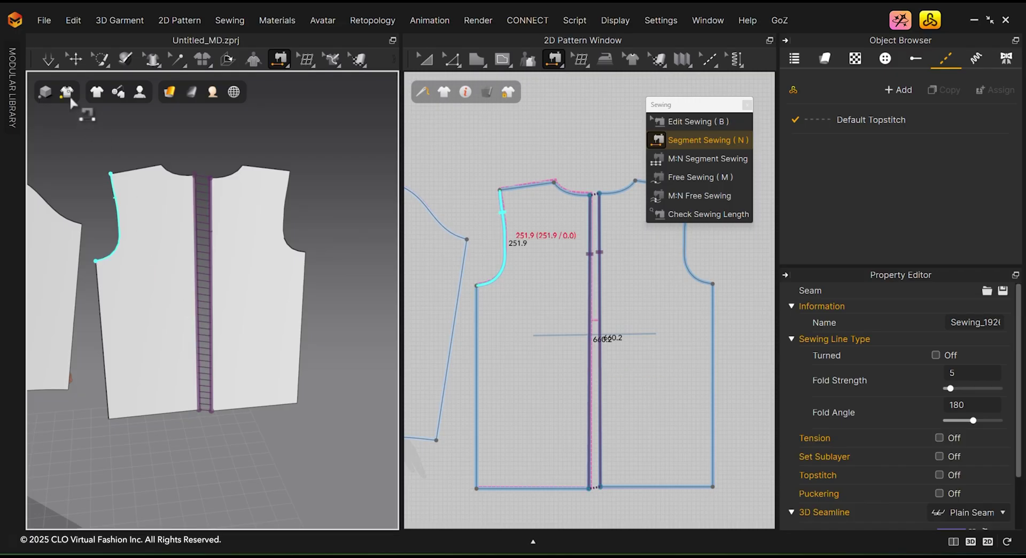
# Step: Examine how the back panels and sleeve in the 3D window correspond to the 2D pattern pieces
pyautogui.click(73, 59)
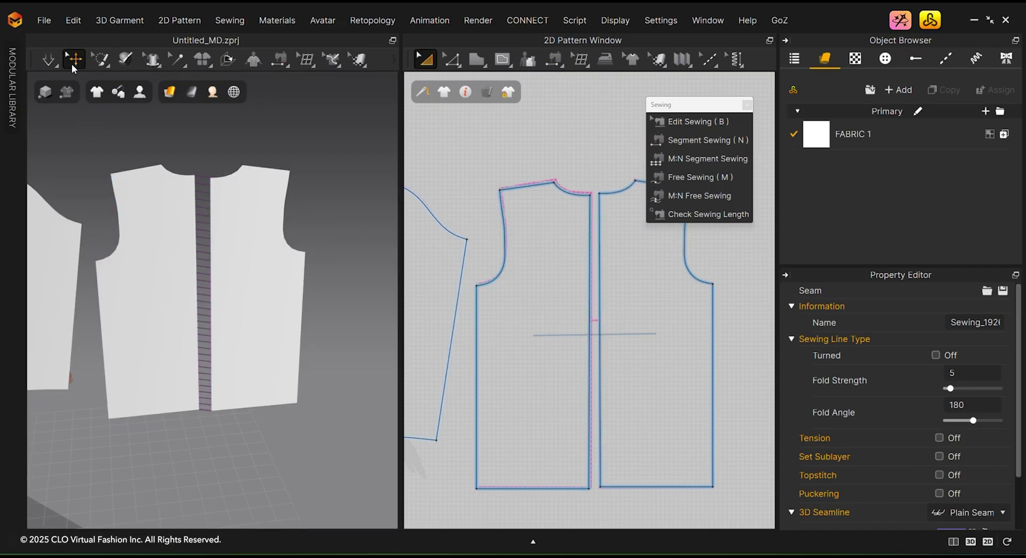
pyautogui.click(191, 186)
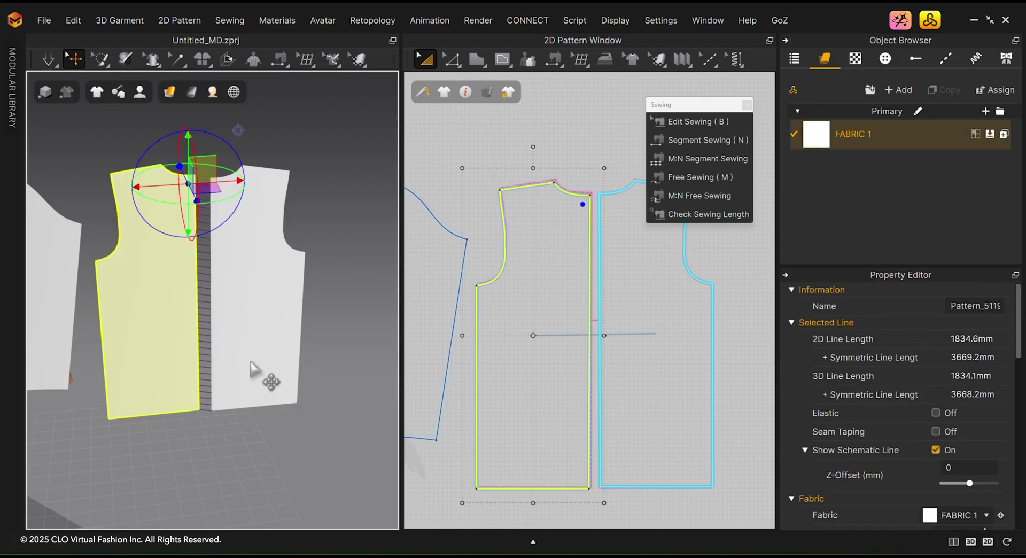
pyautogui.click(268, 325)
pyautogui.moveTo(524, 331); pyautogui.dragTo(720, 336, button='middle')
pyautogui.moveTo(100, 345); pyautogui.dragTo(184, 314, button='middle')
pyautogui.click(93, 286)
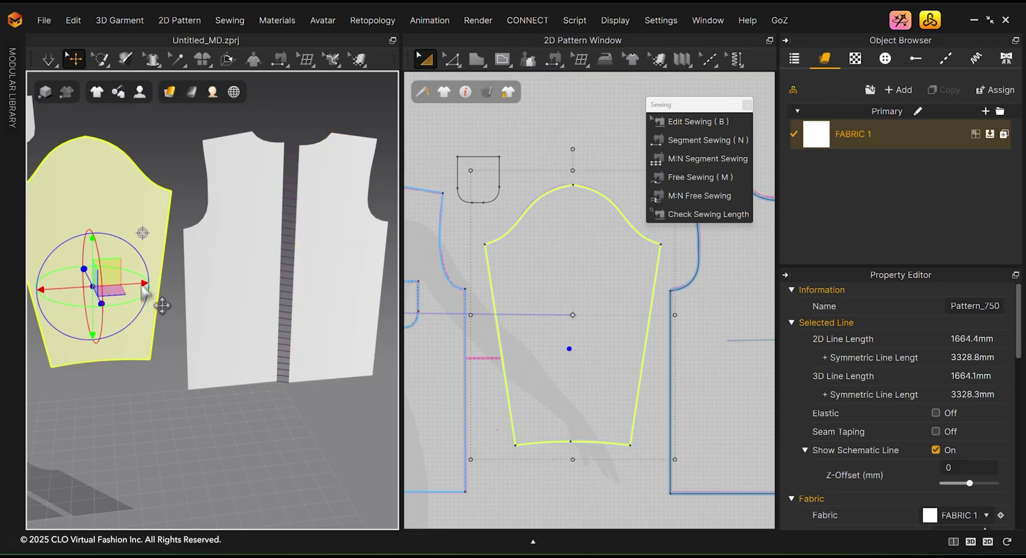
pyautogui.click(130, 198)
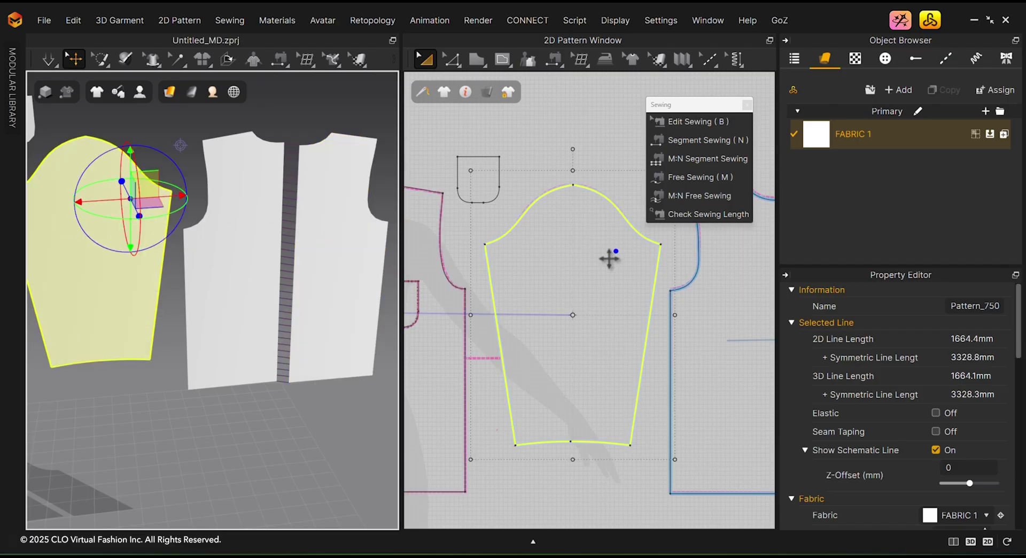
pyautogui.click(256, 445)
pyautogui.scroll(-3, 255, 446)
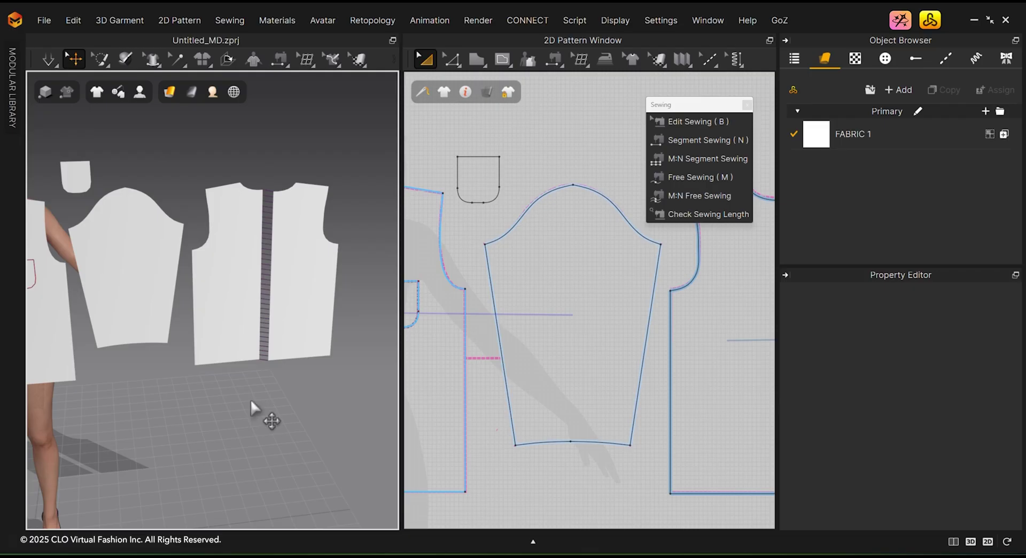
# Step: Sew the front panel's side edge to the adjacent back panel's side edge with Segment Sewing
pyautogui.click(689, 140)
pyautogui.scroll(-5, 614, 284)
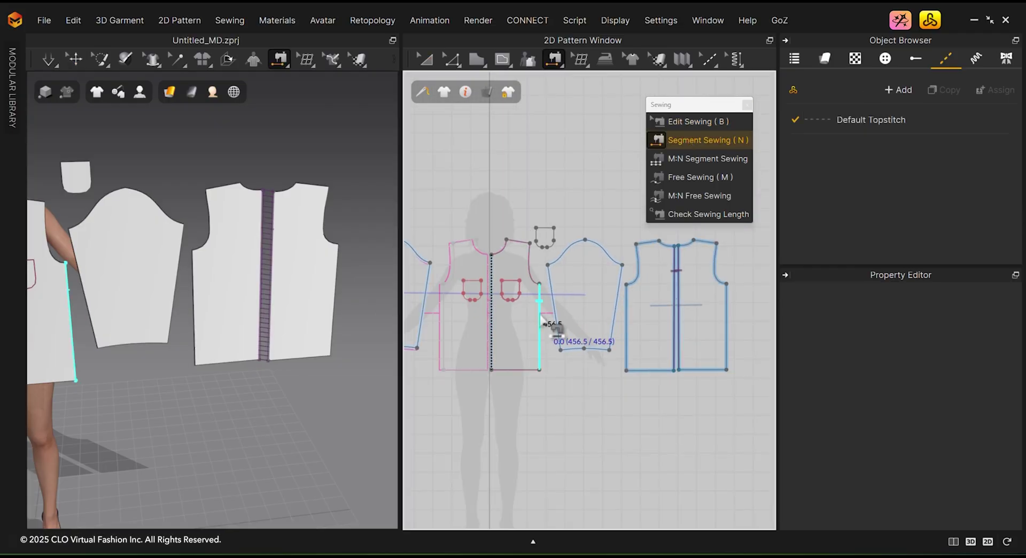
pyautogui.click(623, 318)
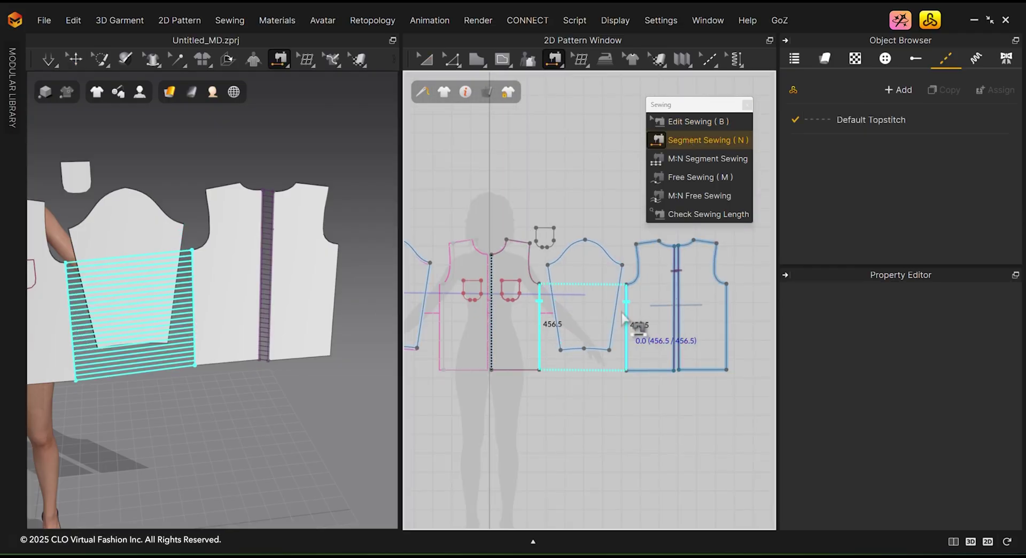
pyautogui.click(625, 311)
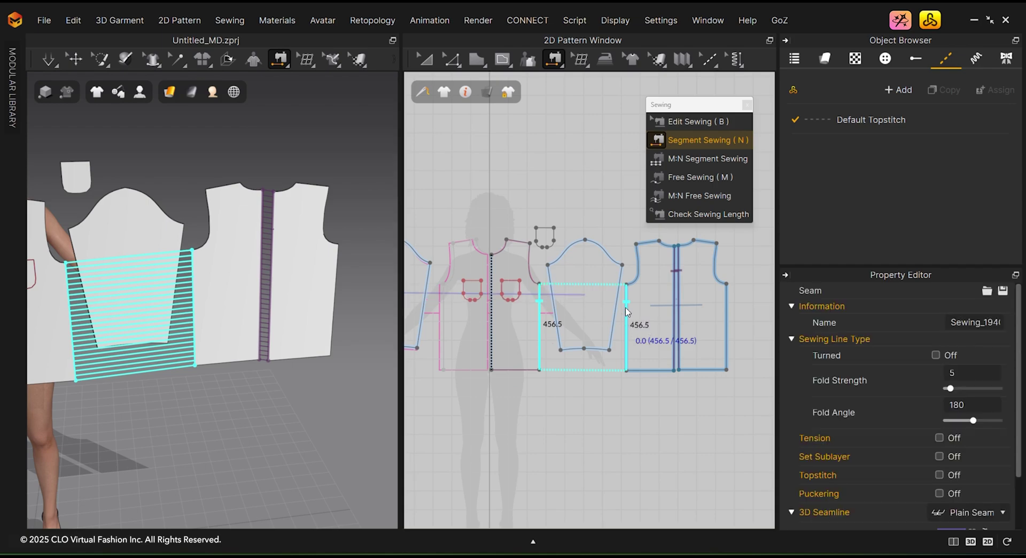
pyautogui.scroll(-3, 185, 309)
pyautogui.moveTo(122, 320); pyautogui.dragTo(202, 304, button='middle')
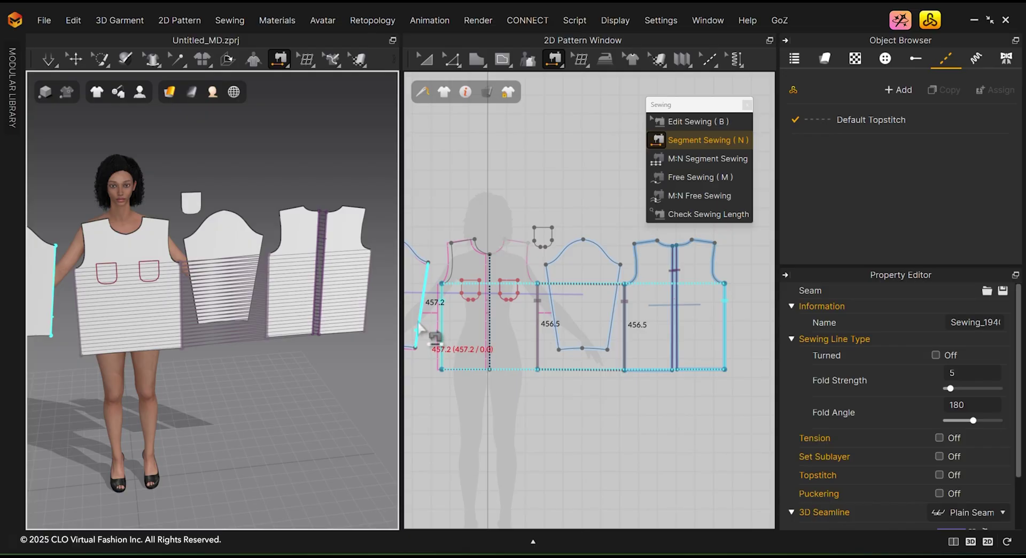
# Step: Use Free Sewing to join the pocket piece's sides and curved bottom to the matching pocket outline on the front panel, leaving the upper edge open
pyautogui.click(694, 177)
pyautogui.scroll(3, 482, 285)
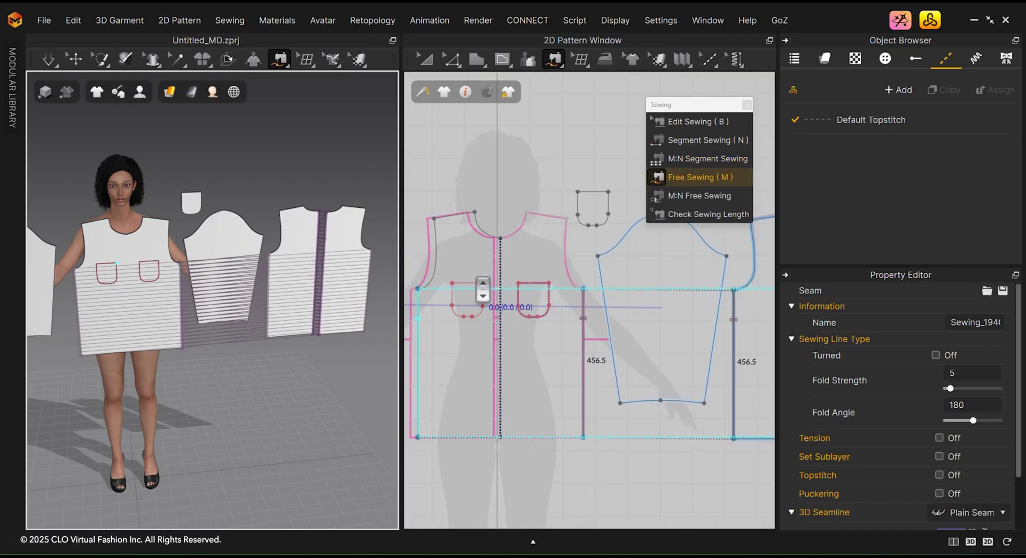
pyautogui.scroll(2, 482, 288)
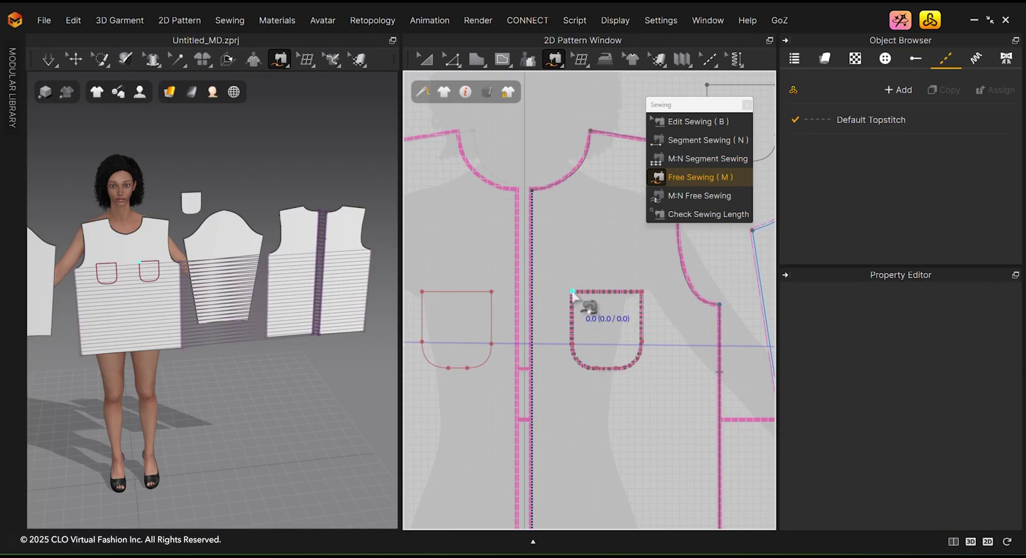
pyautogui.click(572, 292)
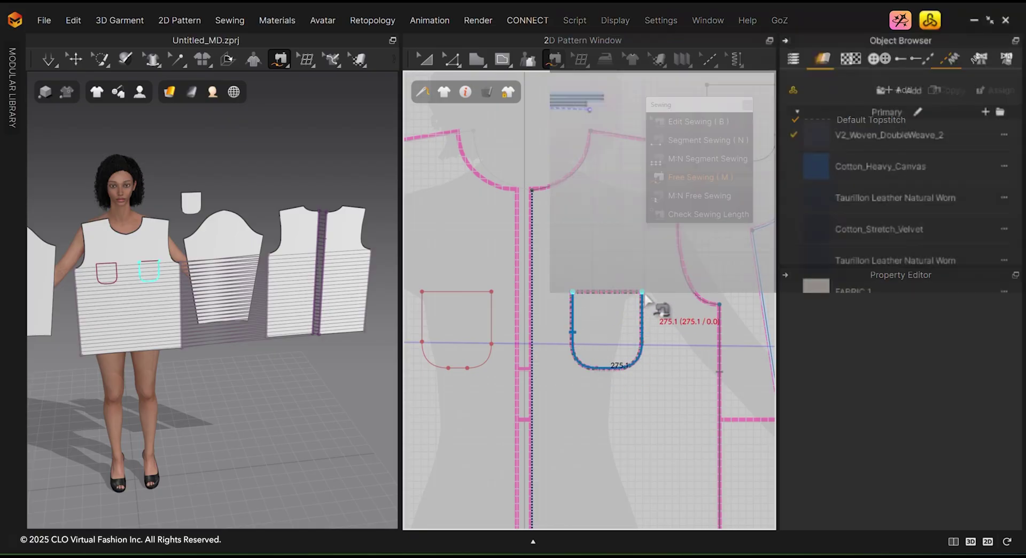
pyautogui.scroll(-5, 631, 310)
pyautogui.scroll(4, 614, 328)
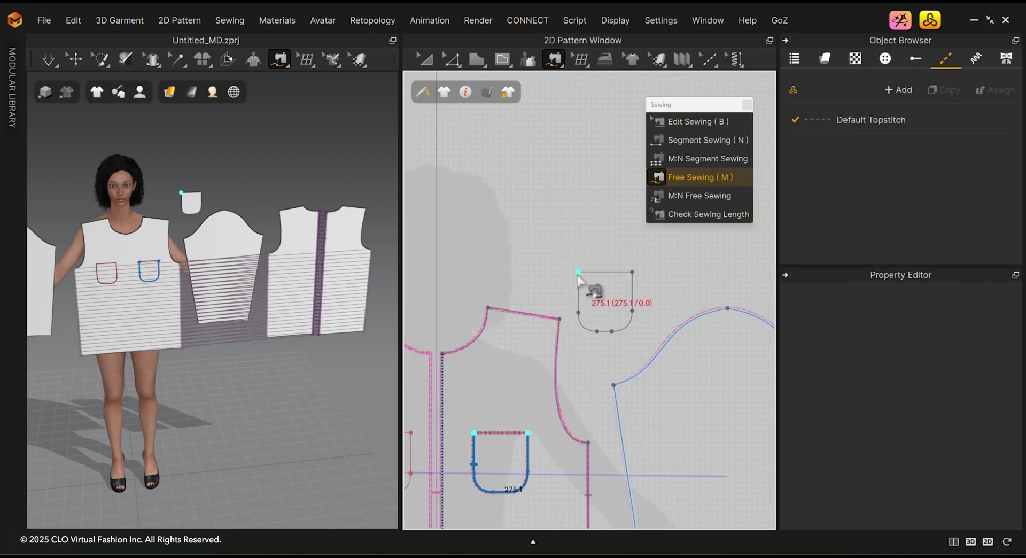
pyautogui.click(578, 272)
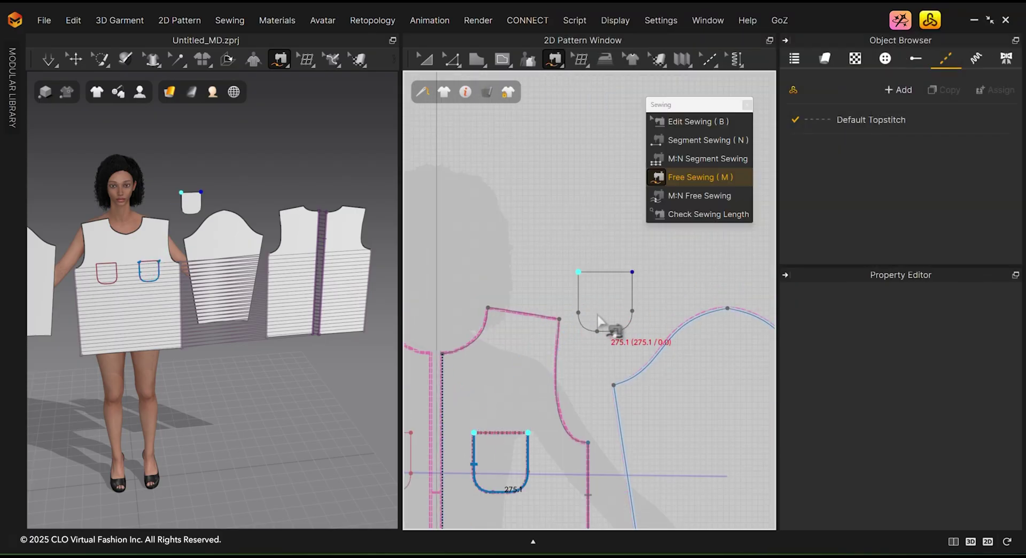
pyautogui.click(632, 273)
pyautogui.click(632, 273)
pyautogui.scroll(-5, 633, 274)
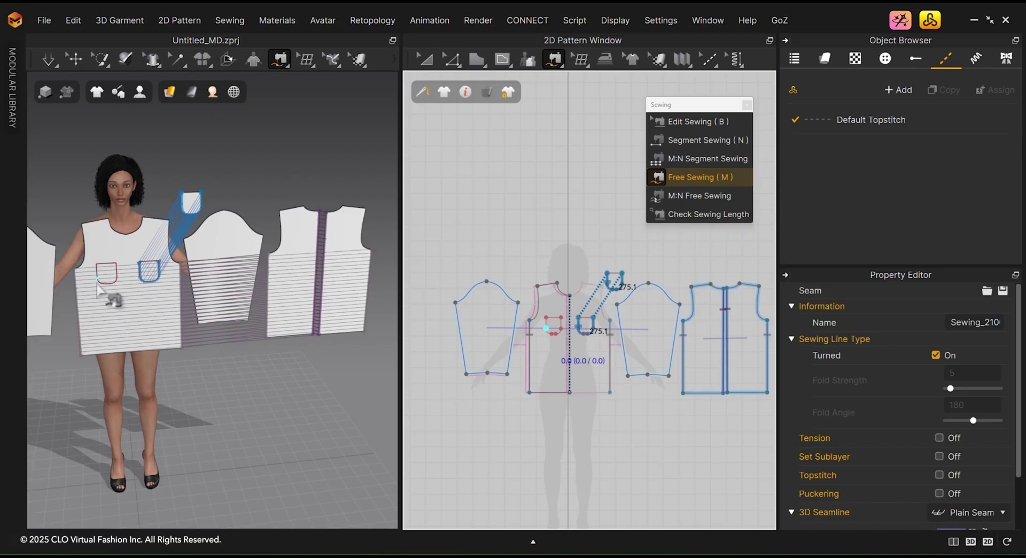
# Step: Detach the 3D window's sewing tools as a floating palette beside the avatar's legs
pyautogui.moveTo(286, 74)
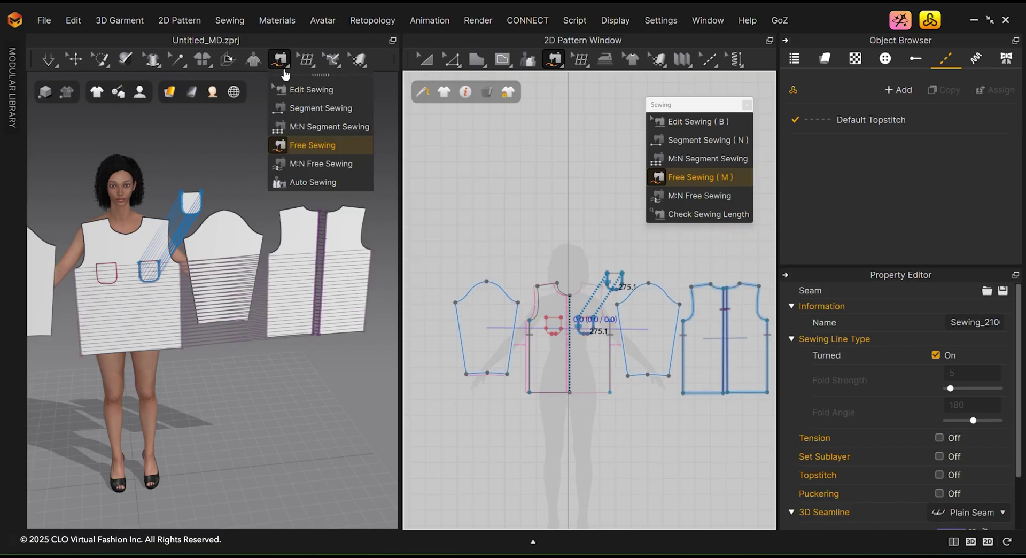
pyautogui.moveTo(306, 79); pyautogui.dragTo(69, 399)
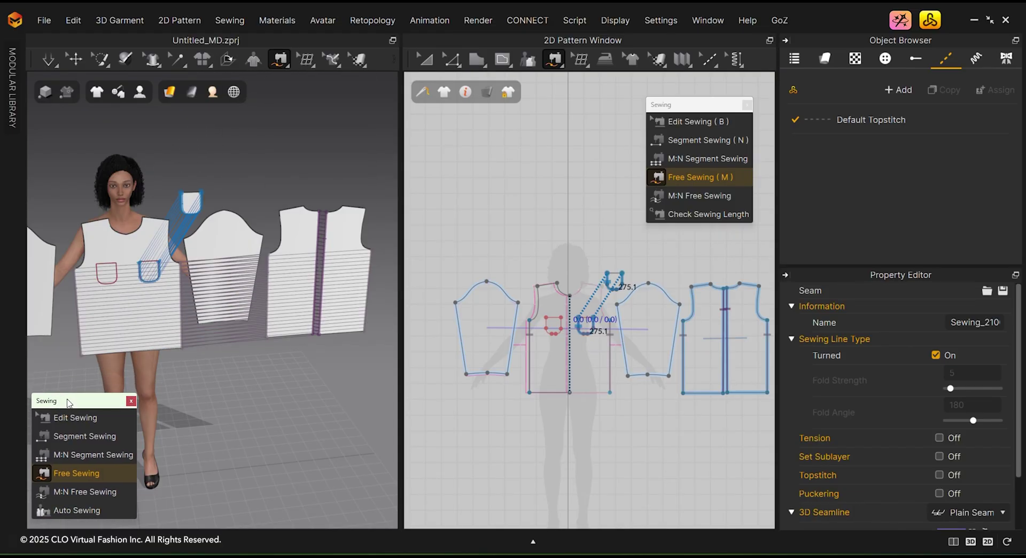
pyautogui.moveTo(213, 363); pyautogui.dragTo(267, 343, button='middle')
pyautogui.scroll(-1, 279, 340)
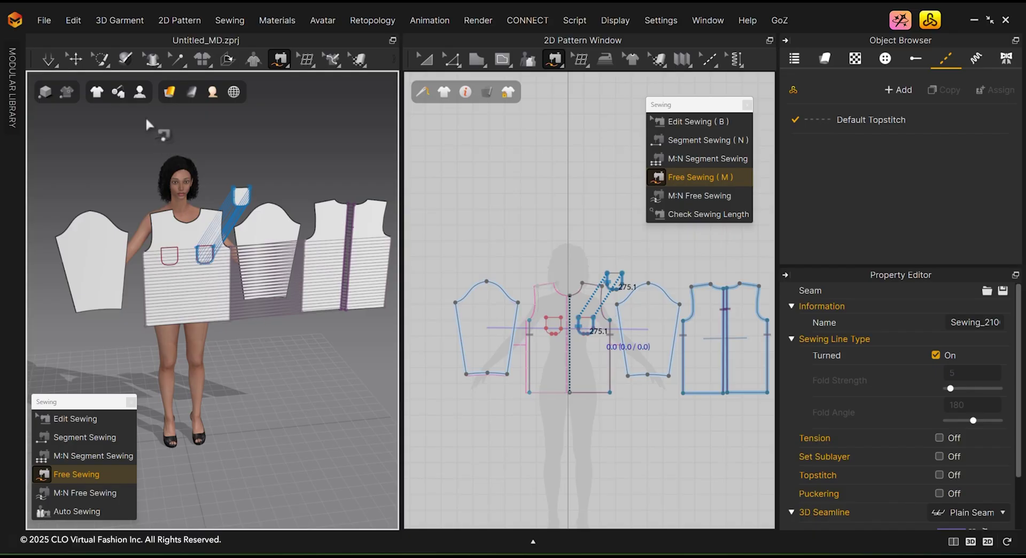
# Step: Show the avatar's arrangement points and place the front panel on a point at the front of the torso
pyautogui.click(142, 92)
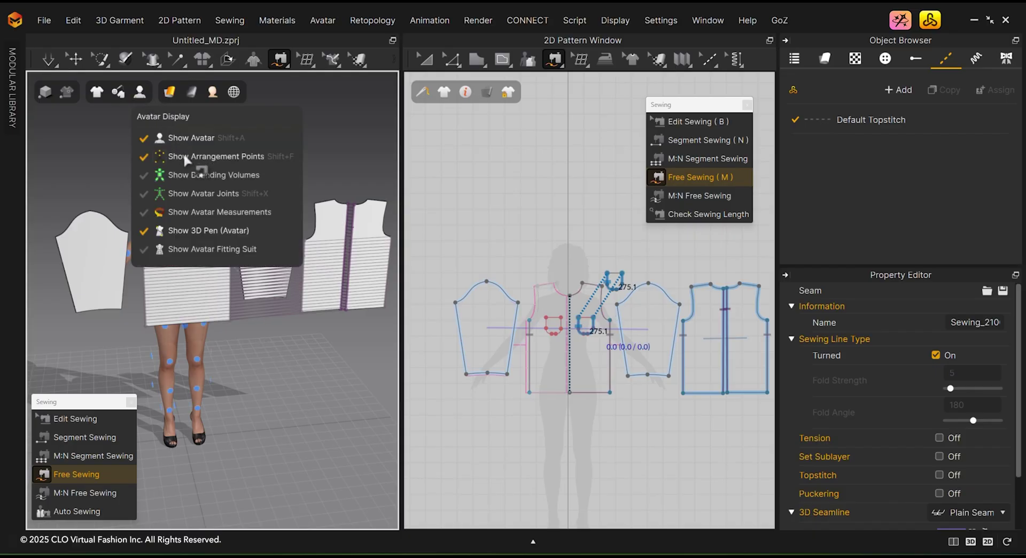
pyautogui.moveTo(287, 393)
pyautogui.mouseDown(button='right')
pyautogui.moveTo(380, 384)
pyautogui.moveTo(282, 392)
pyautogui.mouseUp(button='right')
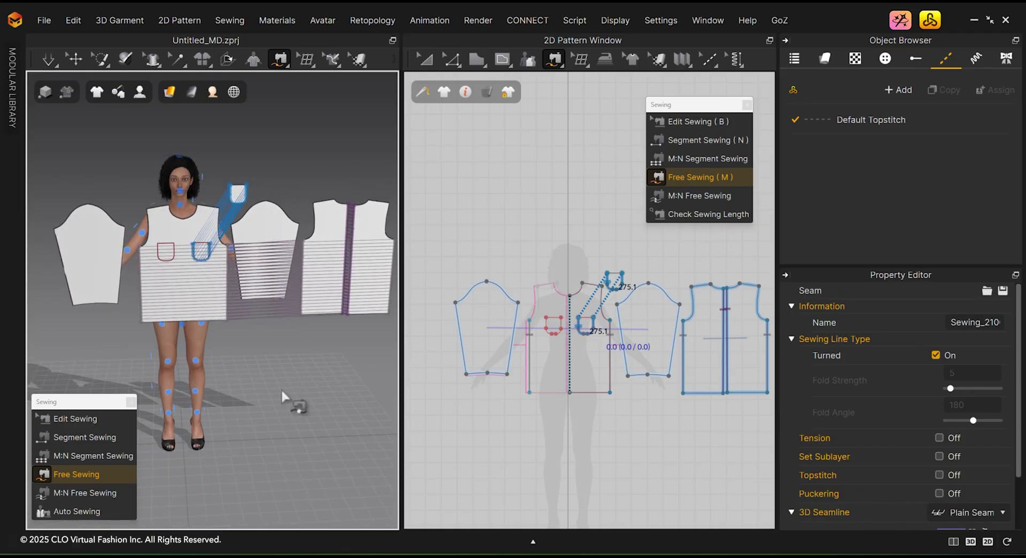
pyautogui.click(71, 58)
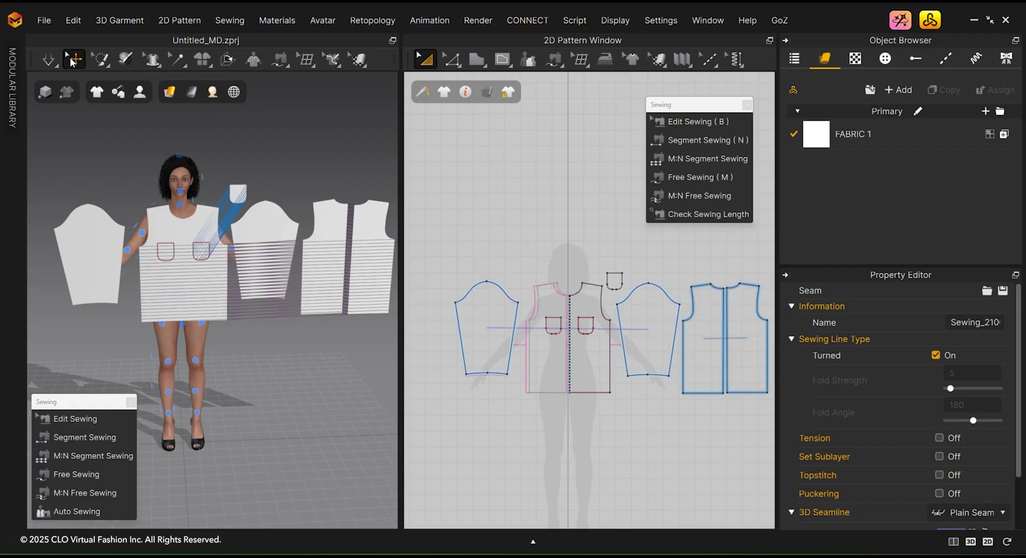
pyautogui.moveTo(179, 289); pyautogui.dragTo(213, 305, button='right')
pyautogui.scroll(3, 163, 285)
pyautogui.click(200, 248)
pyautogui.moveTo(201, 249); pyautogui.dragTo(134, 177, button='right')
pyautogui.click(163, 307)
pyautogui.moveTo(148, 136); pyautogui.dragTo(147, 140)
pyautogui.click(218, 298)
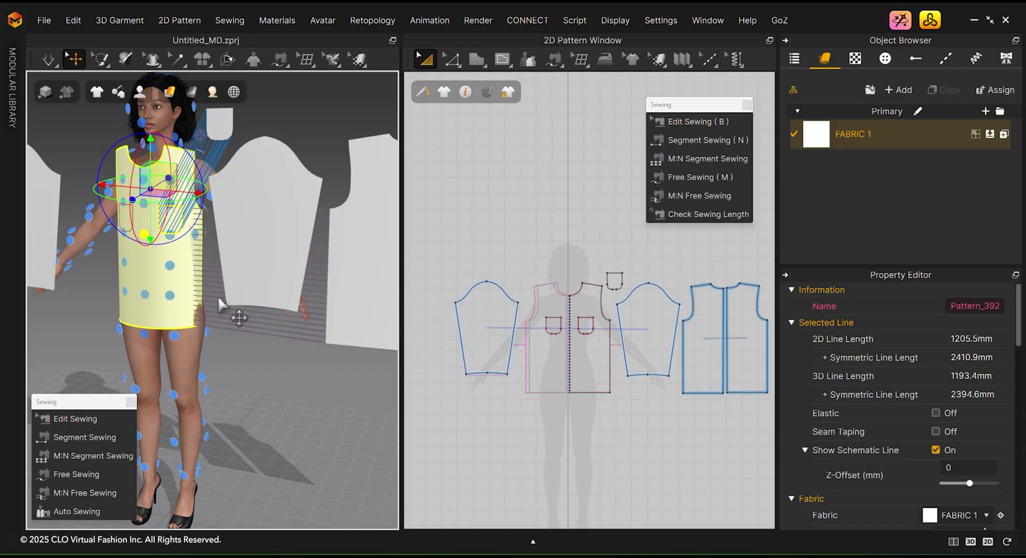
# Step: Place the back panels behind the avatar using an arrangement point on the back of the torso
pyautogui.moveTo(222, 305); pyautogui.dragTo(268, 297, button='right')
pyautogui.click(290, 334)
pyautogui.click(194, 311)
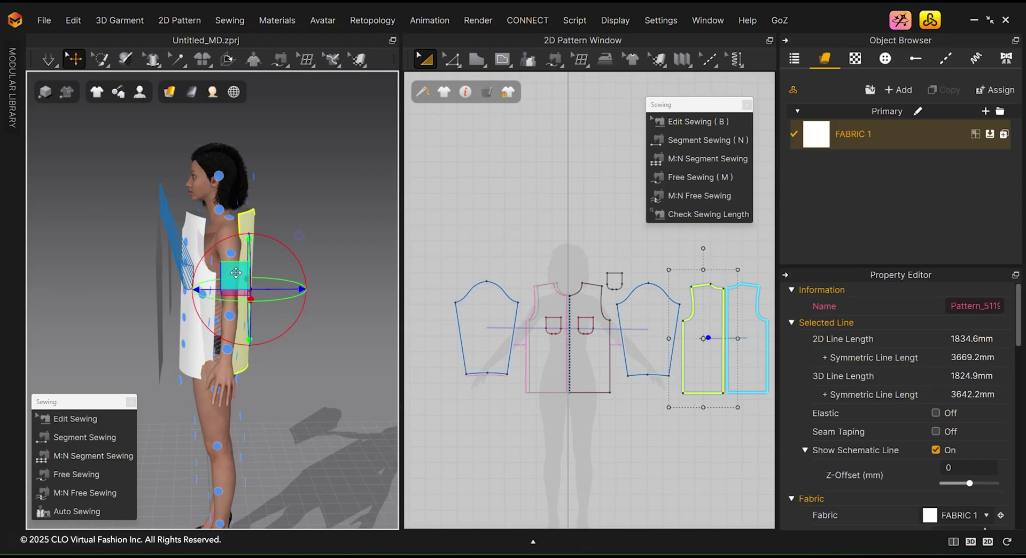
pyautogui.moveTo(246, 284); pyautogui.dragTo(114, 283, button='right')
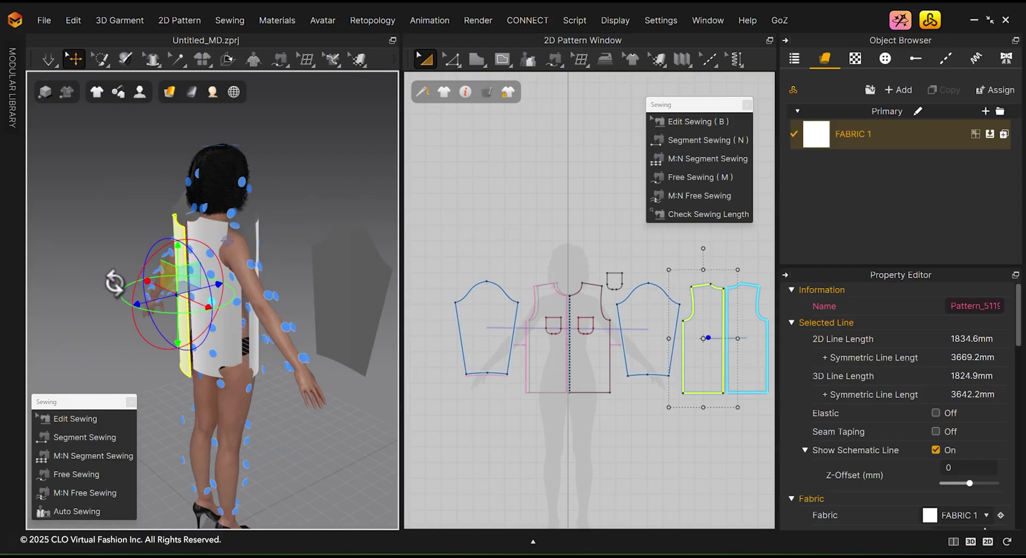
pyautogui.click(216, 240)
pyautogui.moveTo(216, 240); pyautogui.dragTo(188, 313, button='right')
# Step: Wrap the sleeves around the avatar's arms using an arrangement point on the outer arm
pyautogui.click(332, 292)
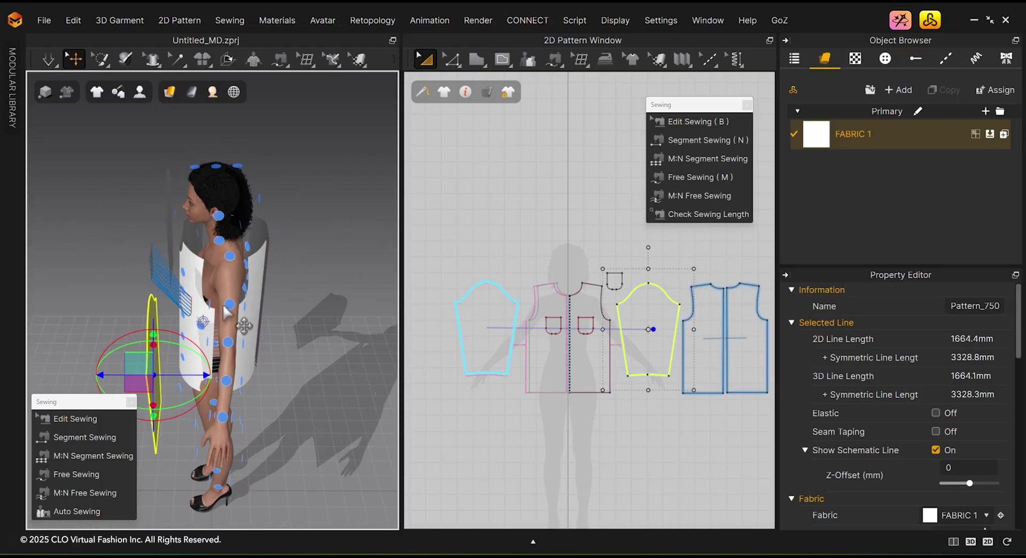
pyautogui.click(229, 342)
pyautogui.moveTo(231, 341); pyautogui.dragTo(321, 331, button='right')
pyautogui.moveTo(154, 266); pyautogui.dragTo(210, 257, button='right')
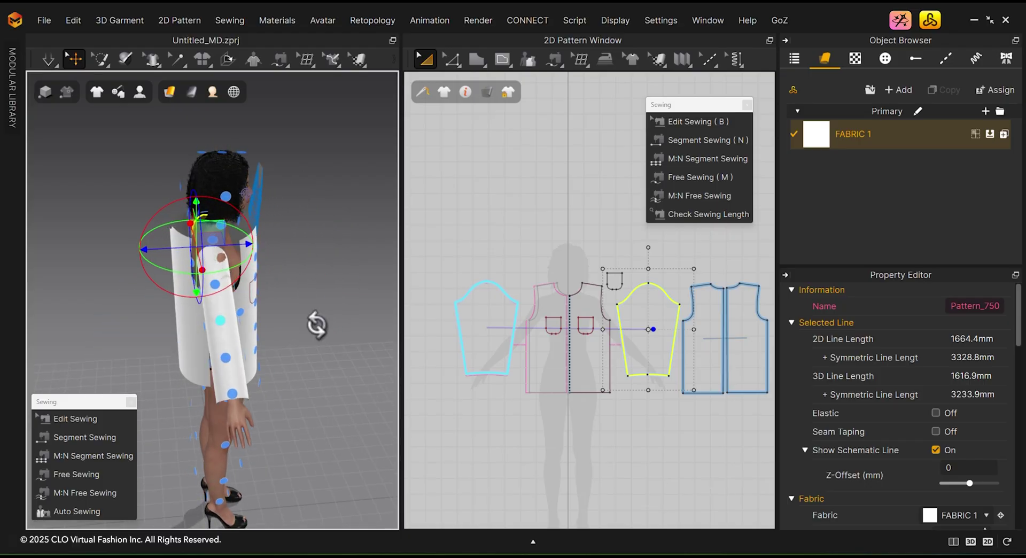
# Step: Move the pocket piece in front of its stitched outline on the front panel
pyautogui.moveTo(316, 325); pyautogui.dragTo(275, 384, button='right')
pyautogui.click(306, 278)
pyautogui.moveTo(306, 263); pyautogui.dragTo(317, 239, button='right')
pyautogui.moveTo(311, 180); pyautogui.dragTo(242, 262)
pyautogui.moveTo(241, 266); pyautogui.dragTo(256, 291, button='right')
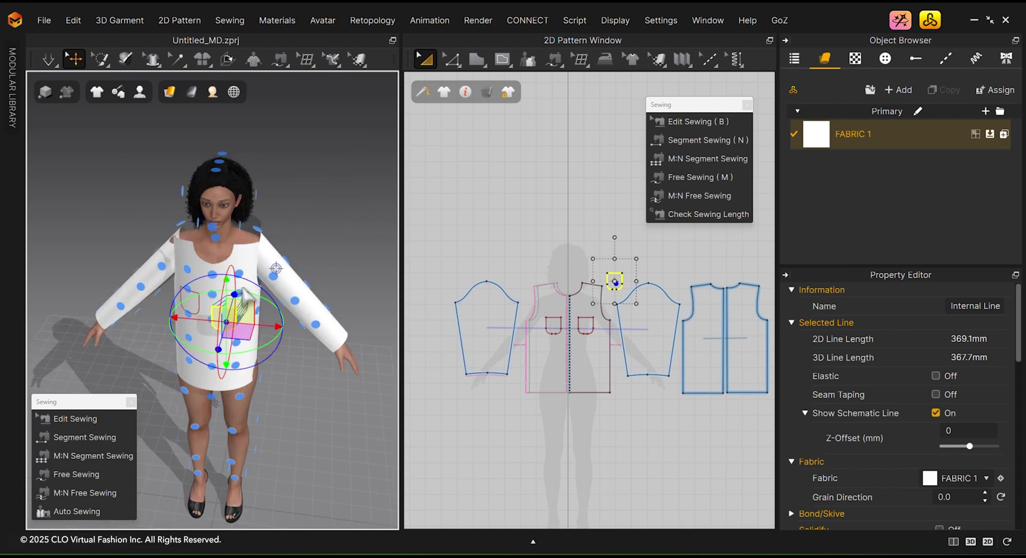
# Step: Sew the front panel's armhole to the front half of the sleeve cap with Segment Sewing
pyautogui.scroll(4, 267, 296)
pyautogui.moveTo(282, 304); pyautogui.dragTo(177, 347, button='middle')
pyautogui.click(251, 257)
pyautogui.moveTo(252, 257); pyautogui.dragTo(191, 297, button='right')
pyautogui.press('n')
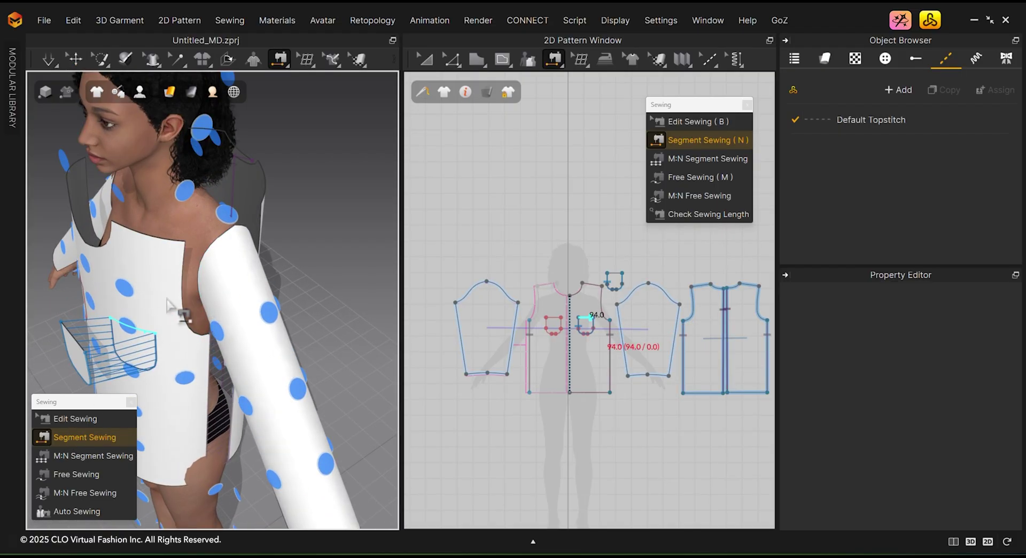
pyautogui.click(183, 286)
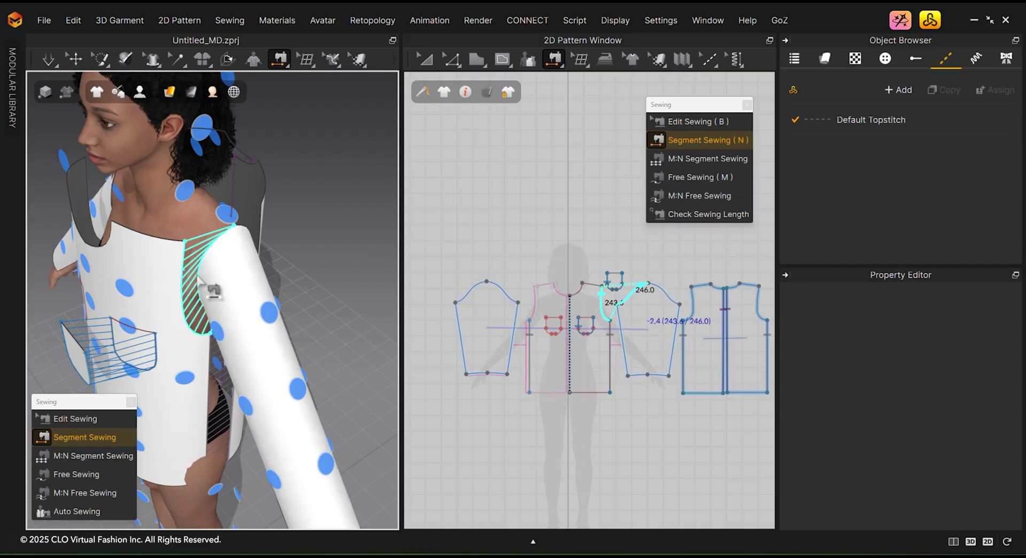
pyautogui.click(201, 292)
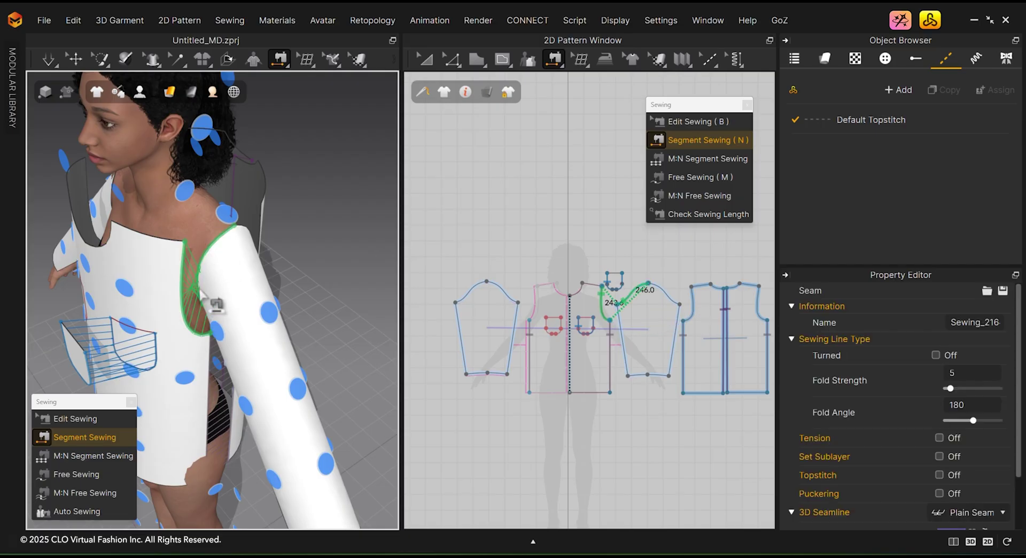
# Step: Reverse the twisted seam between the front armhole and the sleeve cap
pyautogui.moveTo(202, 303); pyautogui.dragTo(202, 292, button='right')
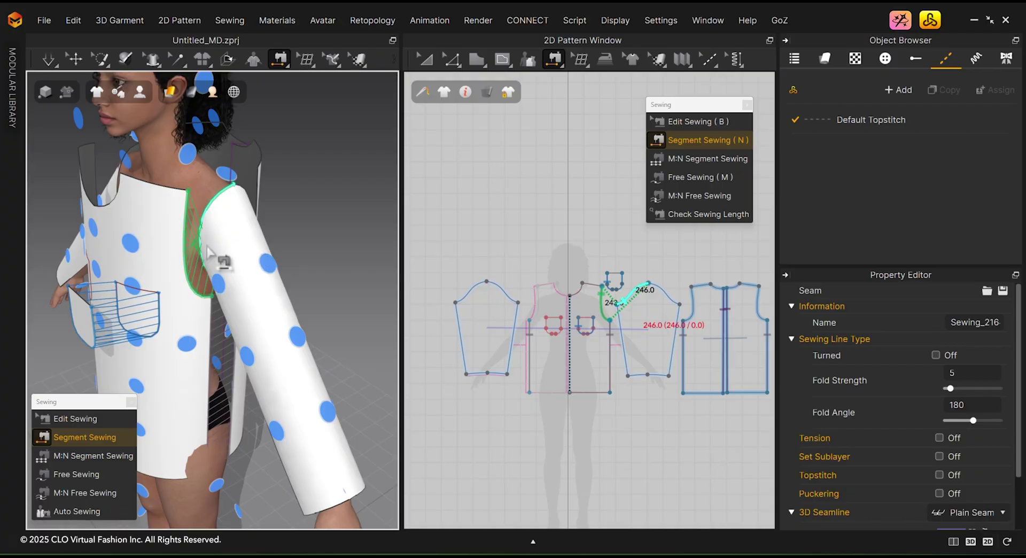
pyautogui.scroll(5, 646, 348)
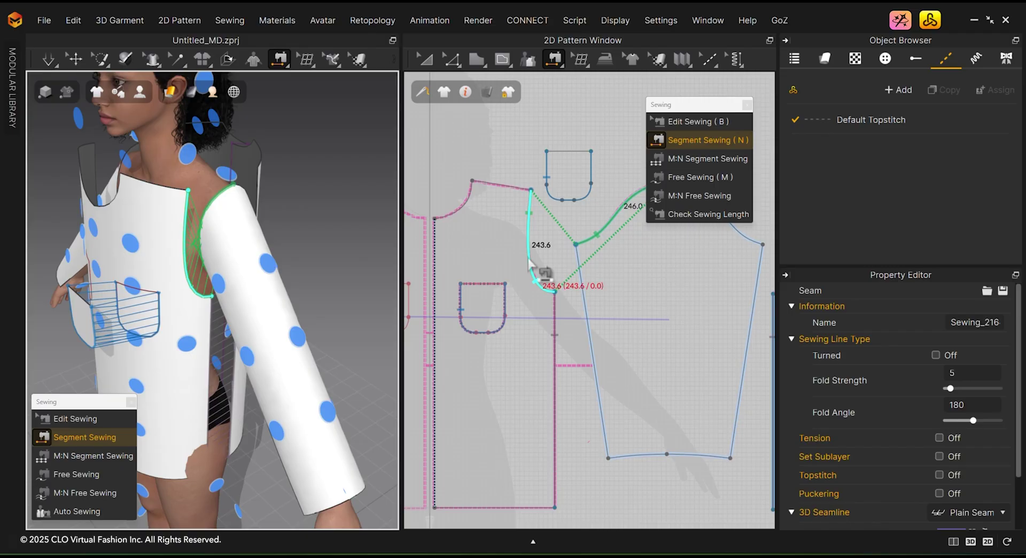
pyautogui.press('b')
pyautogui.rightClick(529, 259)
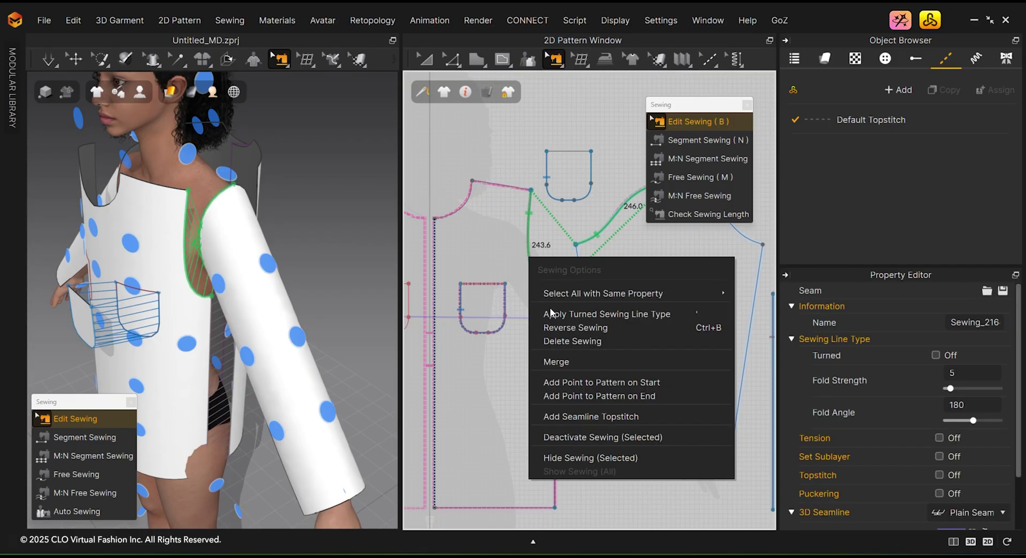
pyautogui.click(566, 329)
# Step: Sew the back armhole to the rear half of the same sleeve cap and join the front and back shoulder edges
pyautogui.scroll(2, 319, 284)
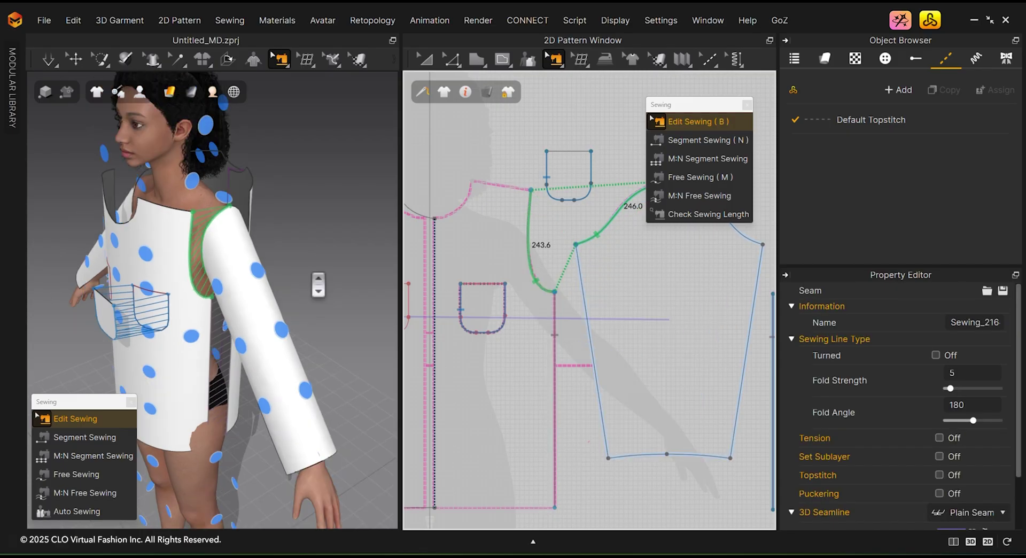
pyautogui.moveTo(231, 263); pyautogui.dragTo(172, 278, button='right')
pyautogui.scroll(2, 173, 275)
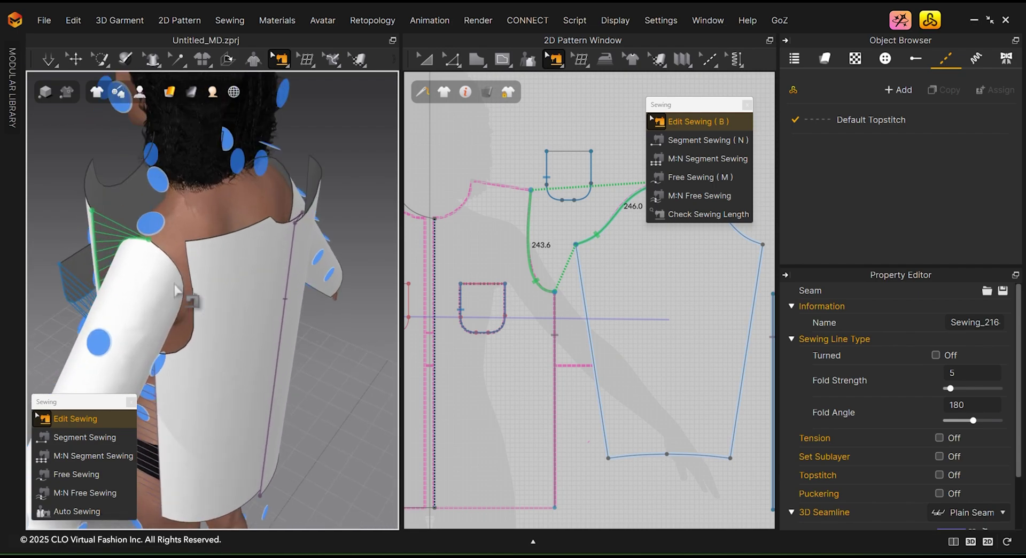
pyautogui.press('n')
pyautogui.click(179, 273)
pyautogui.moveTo(179, 273); pyautogui.dragTo(229, 289, button='right')
pyautogui.click(197, 233)
pyautogui.click(177, 241)
pyautogui.click(143, 235)
pyautogui.click(219, 253)
# Step: Sew the two long underarm edges of the same sleeve together
pyautogui.moveTo(230, 289); pyautogui.dragTo(238, 326, button='middle')
pyautogui.moveTo(238, 326); pyautogui.dragTo(229, 422, button='right')
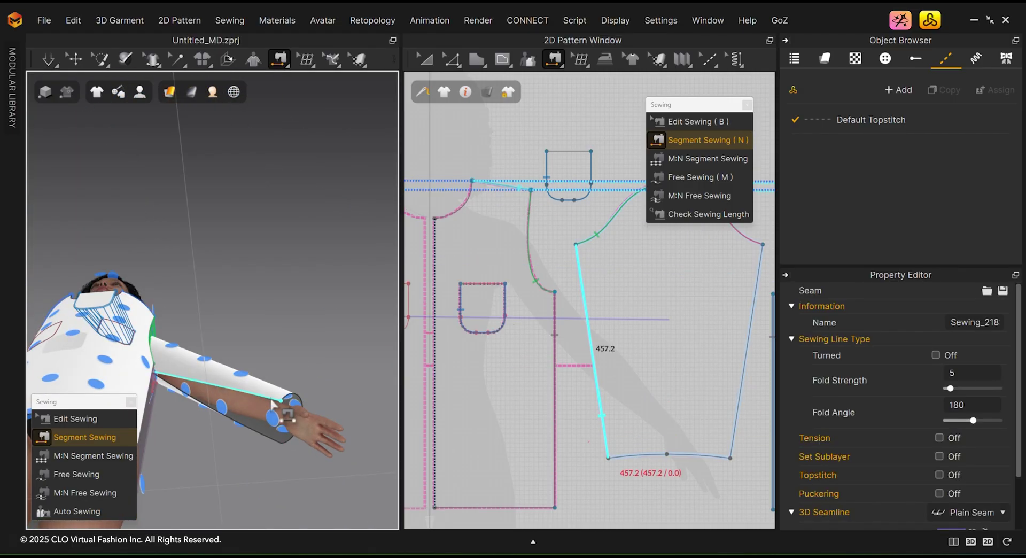
pyautogui.click(588, 319)
pyautogui.click(751, 316)
# Step: Sew the opposite sleeve's two long underarm edges together
pyautogui.moveTo(233, 350); pyautogui.dragTo(382, 334, button='middle')
pyautogui.click(134, 369)
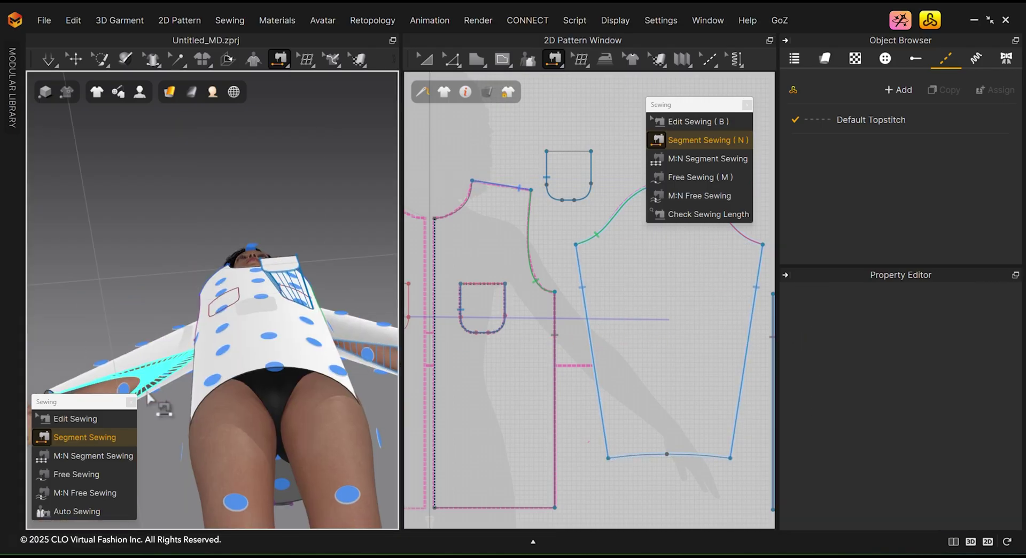
pyautogui.moveTo(152, 400); pyautogui.dragTo(273, 320, button='middle')
pyautogui.moveTo(237, 332); pyautogui.dragTo(355, 412, button='right')
pyautogui.scroll(-4, 718, 374)
pyautogui.moveTo(718, 374); pyautogui.dragTo(790, 366, button='middle')
pyautogui.scroll(3, 636, 359)
pyautogui.click(460, 369)
pyautogui.scroll(-3, 263, 279)
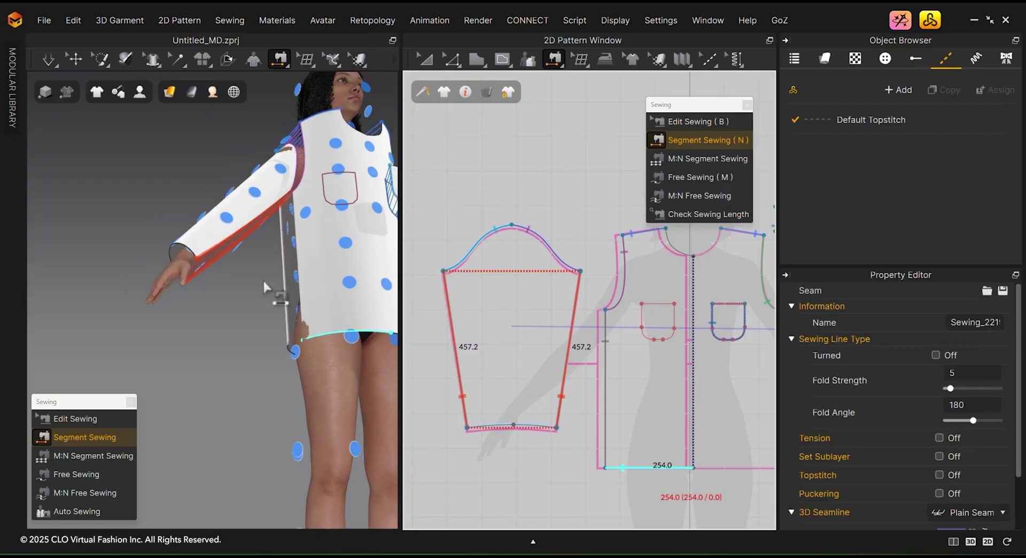
pyautogui.moveTo(263, 279); pyautogui.dragTo(221, 309, button='right')
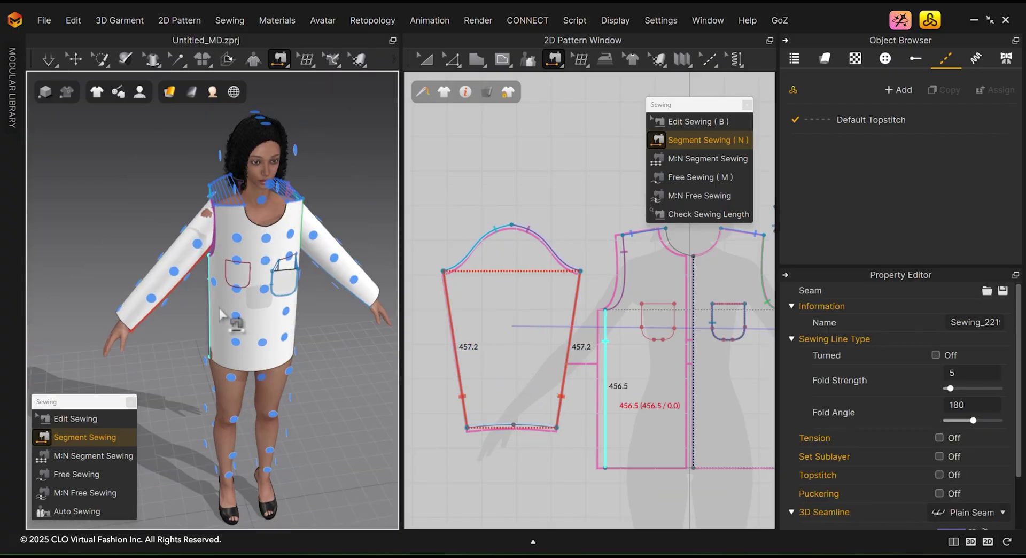
pyautogui.scroll(2, 220, 313)
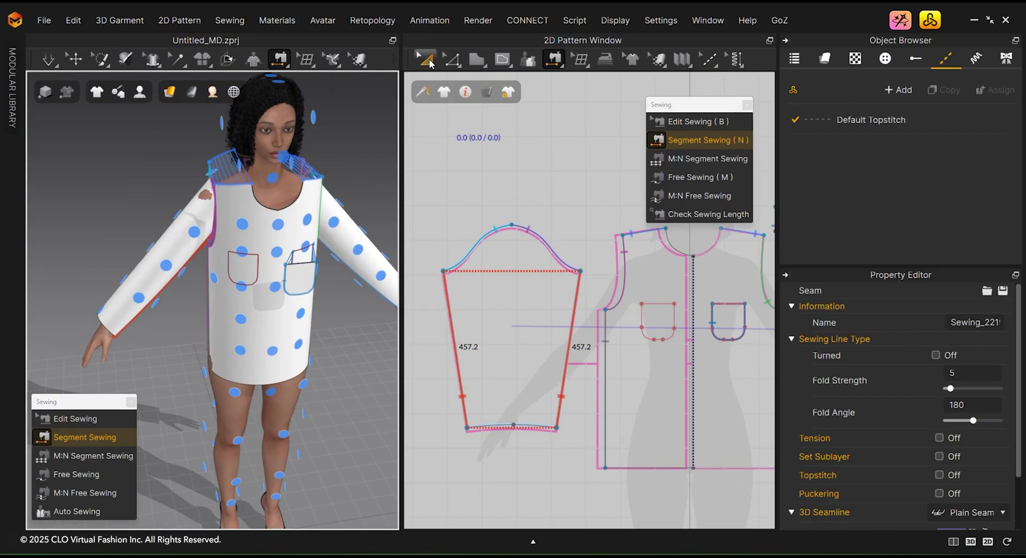
# Step: Remove the linked editing between the two halves of the front panel
pyautogui.click(430, 63)
pyautogui.moveTo(561, 218); pyautogui.dragTo(470, 240, button='middle')
pyautogui.click(475, 244)
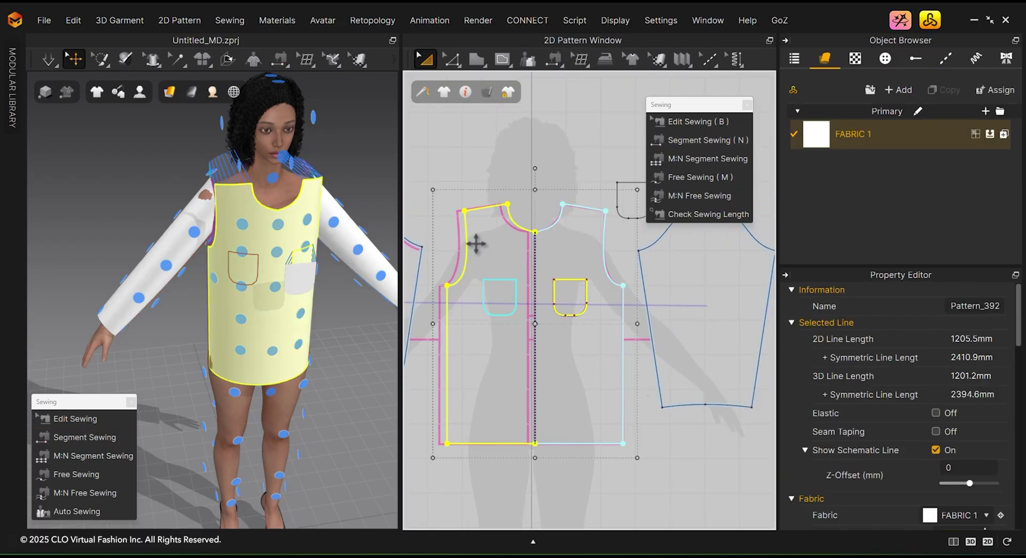
pyautogui.rightClick(476, 244)
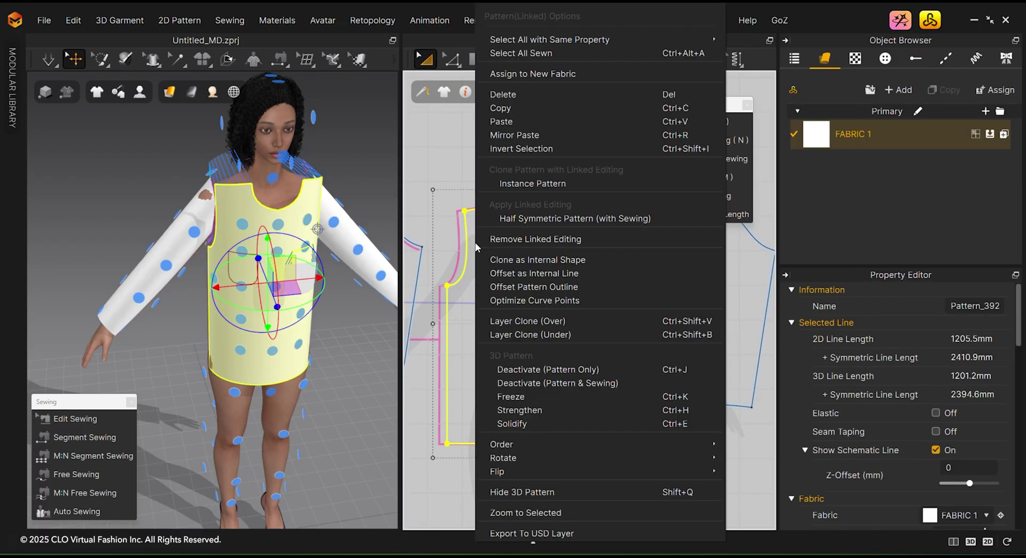
pyautogui.click(495, 239)
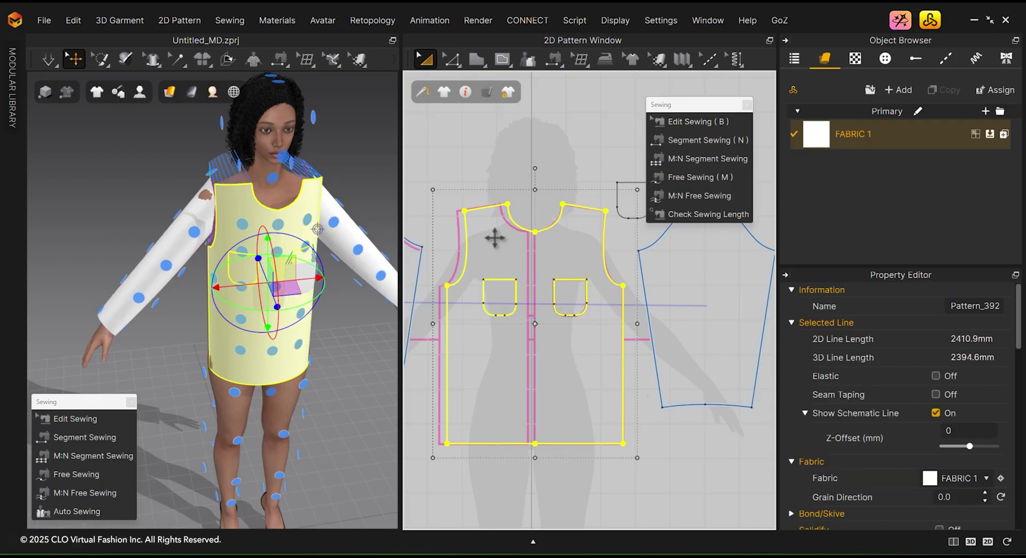
pyautogui.click(501, 184)
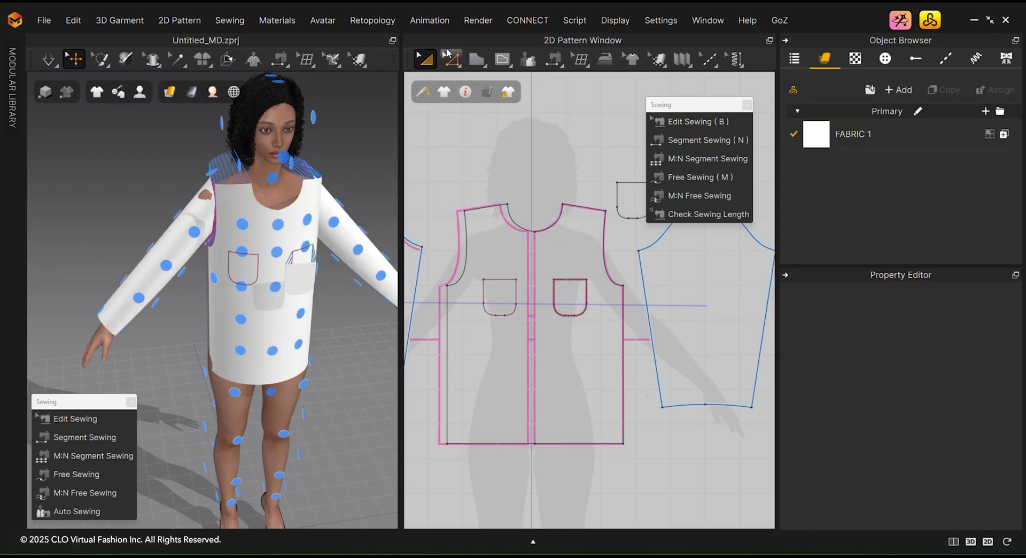
# Step: Delete the internal pocket outline that has no pocket piece stitched to it from the front panel
pyautogui.click(450, 57)
pyautogui.doubleClick(500, 279)
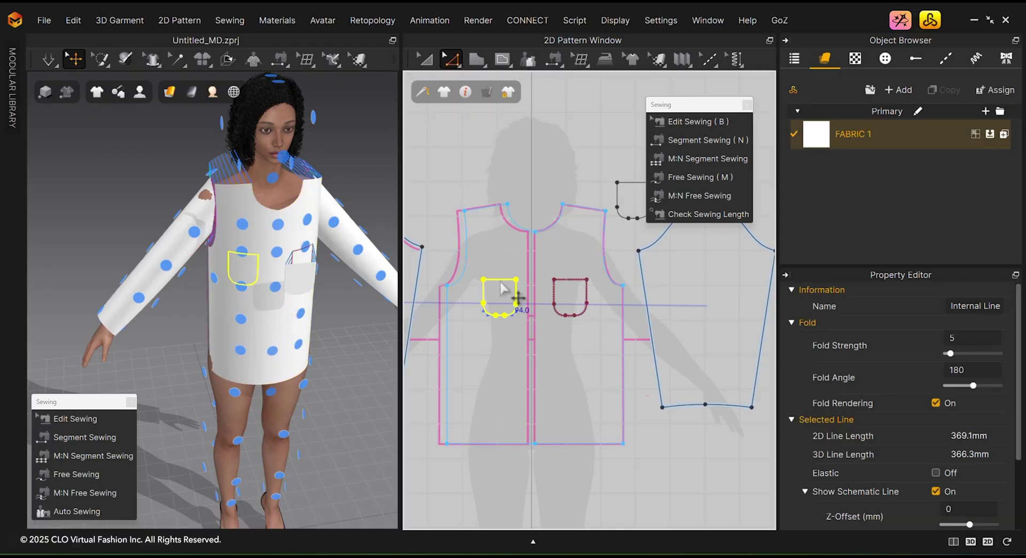
pyautogui.press('Delete')
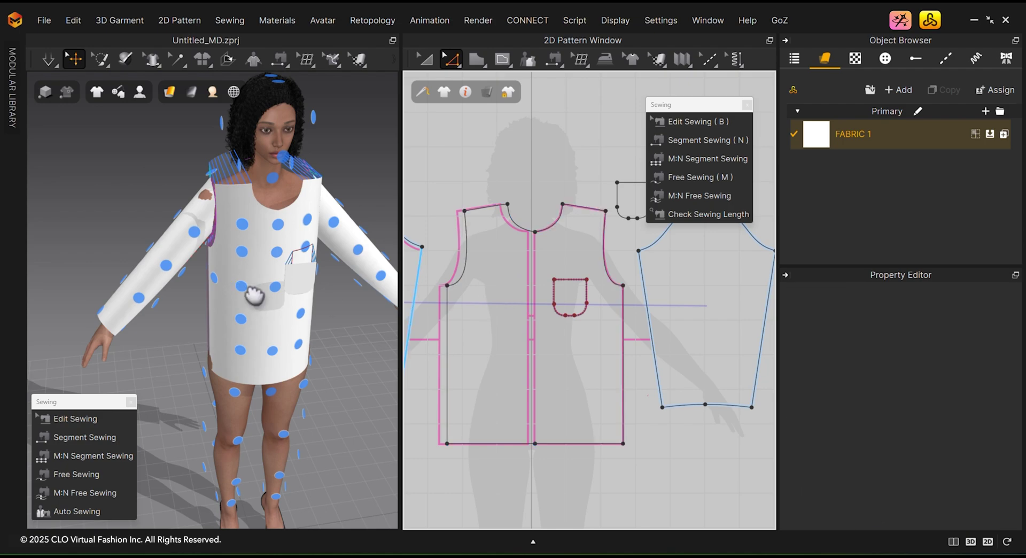
# Step: Simulate the sewn shirt so that it drapes on the avatar
pyautogui.moveTo(251, 294); pyautogui.dragTo(159, 306, button='middle')
pyautogui.scroll(-1, 159, 306)
pyautogui.scroll(-2, 160, 305)
pyautogui.moveTo(178, 292); pyautogui.dragTo(122, 306, button='right')
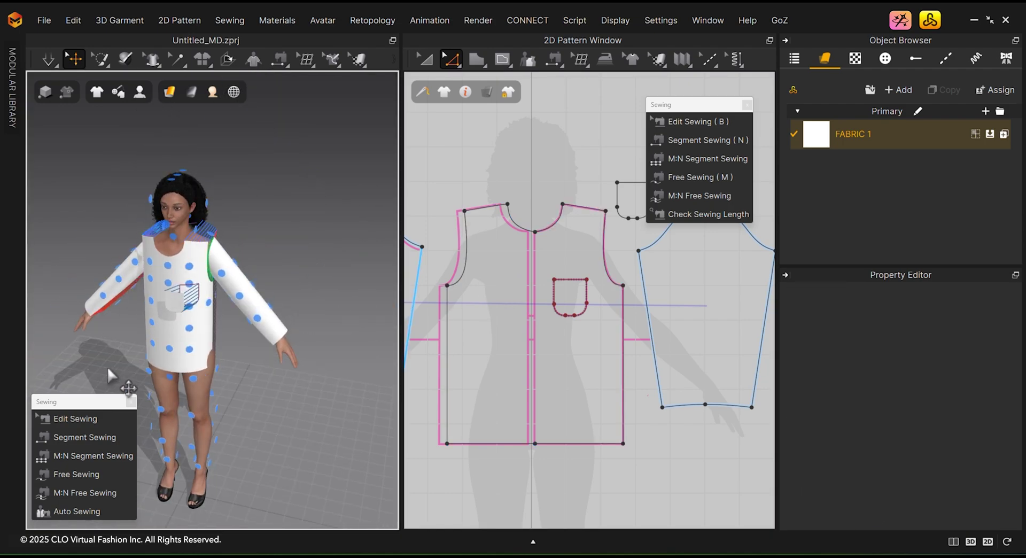
pyautogui.press('space')
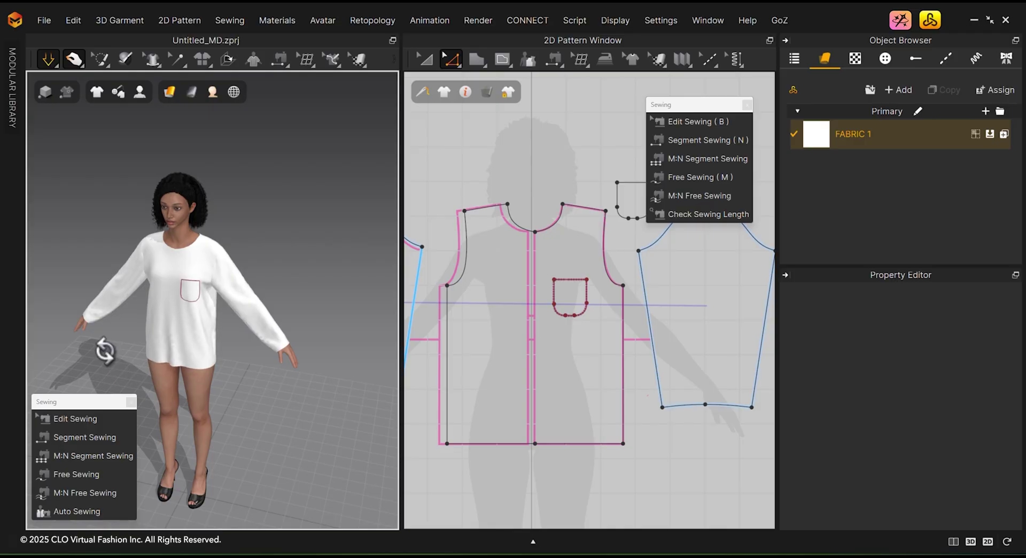
pyautogui.moveTo(104, 348); pyautogui.dragTo(460, 357, button='right')
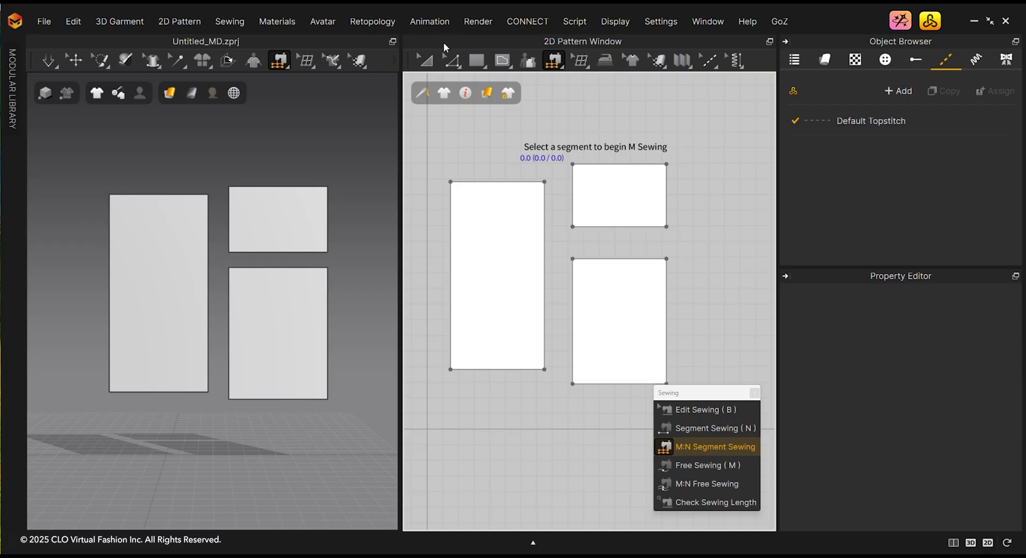
# Step: Show the segment lengths on the three rectangular pattern pieces
pyautogui.click(426, 60)
pyautogui.moveTo(589, 433); pyautogui.dragTo(580, 425, button='middle')
pyautogui.scroll(4, 556, 423)
pyautogui.scroll(-4, 555, 424)
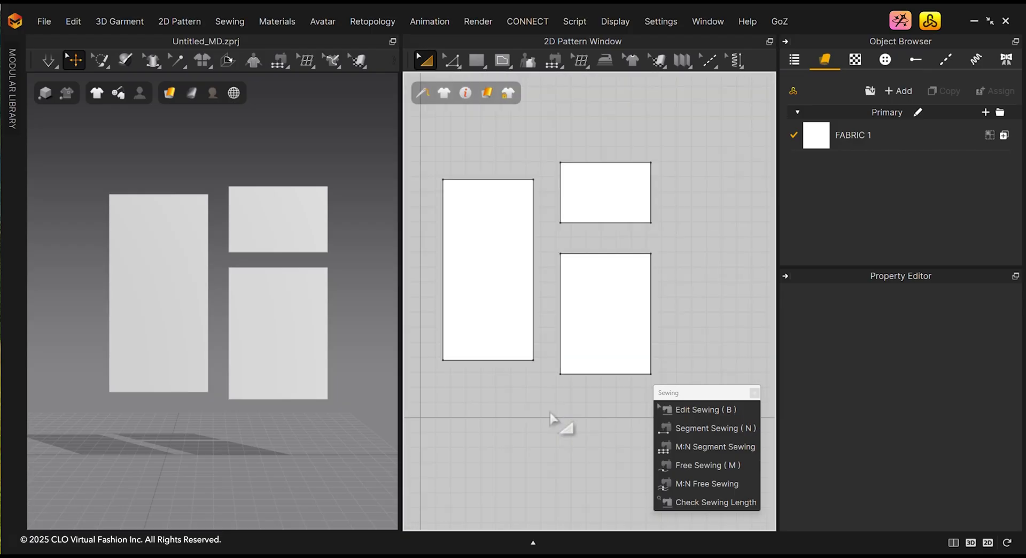
pyautogui.scroll(-2, 552, 409)
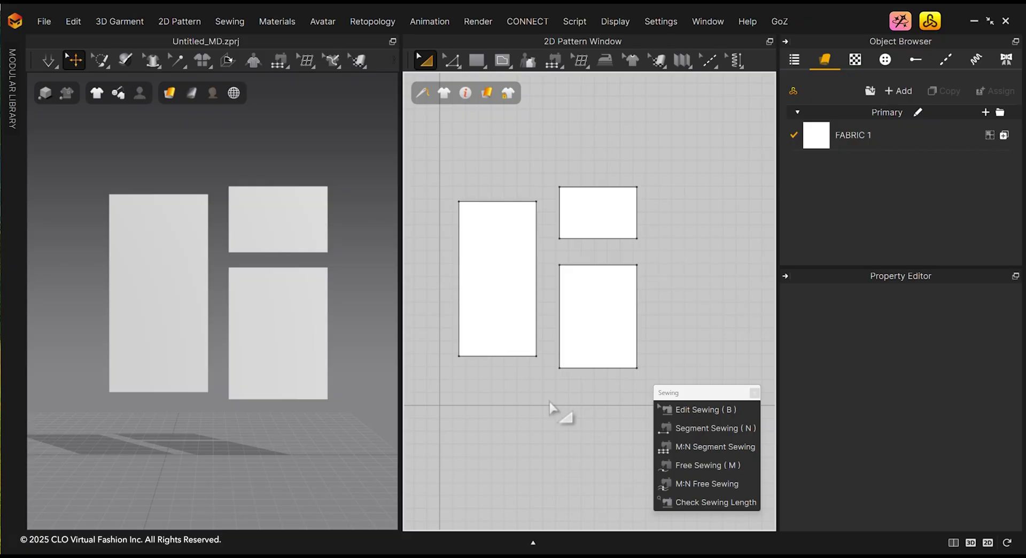
pyautogui.hotkey('shift', 'z')
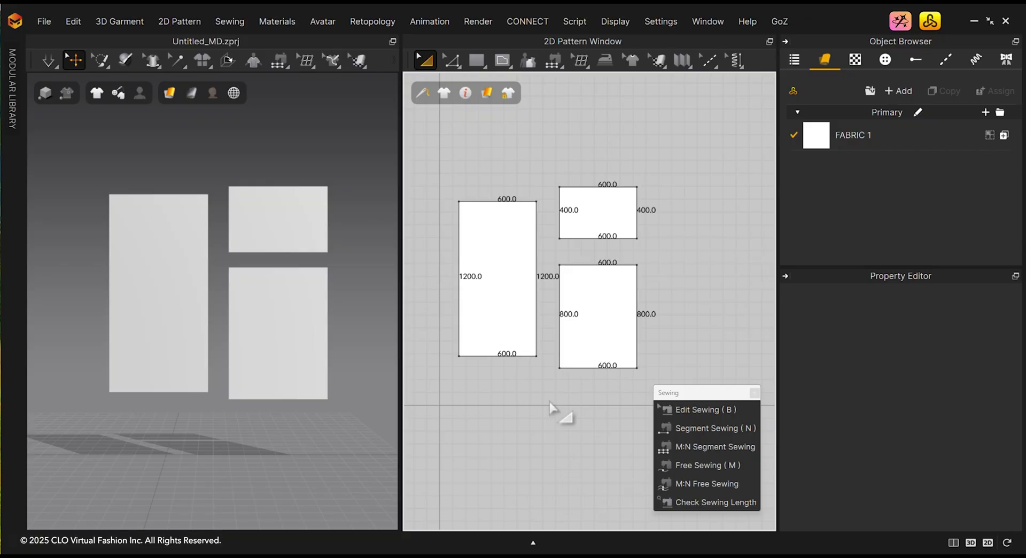
pyautogui.hotkey('ctrl', 'l')
pyautogui.hotkey('ctrl', 'l')
# Step: Sew the 1200 mm edge of the tall rectangle to the facing 400 mm and 800 mm edges with M:N Free Sewing
pyautogui.click(693, 484)
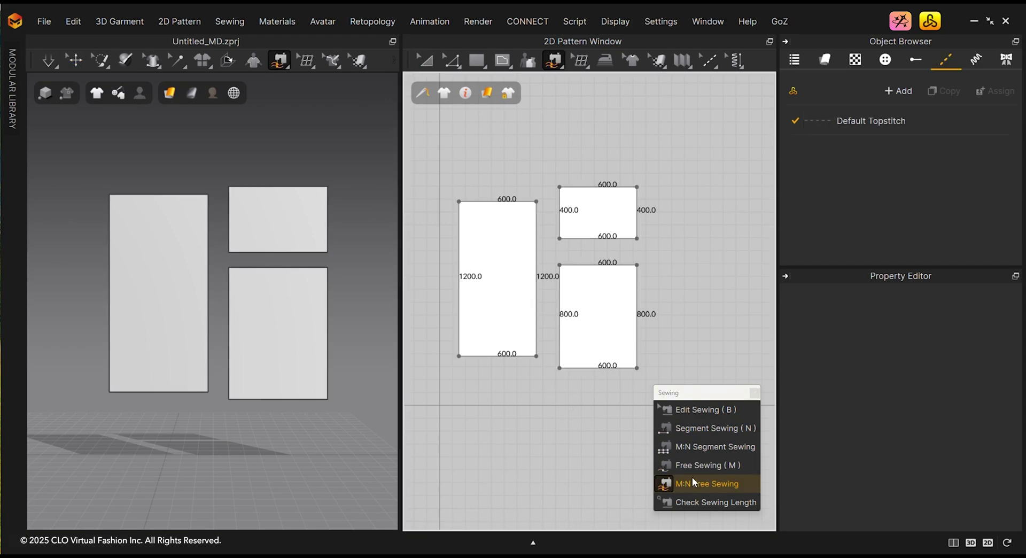
pyautogui.click(536, 201)
pyautogui.click(536, 355)
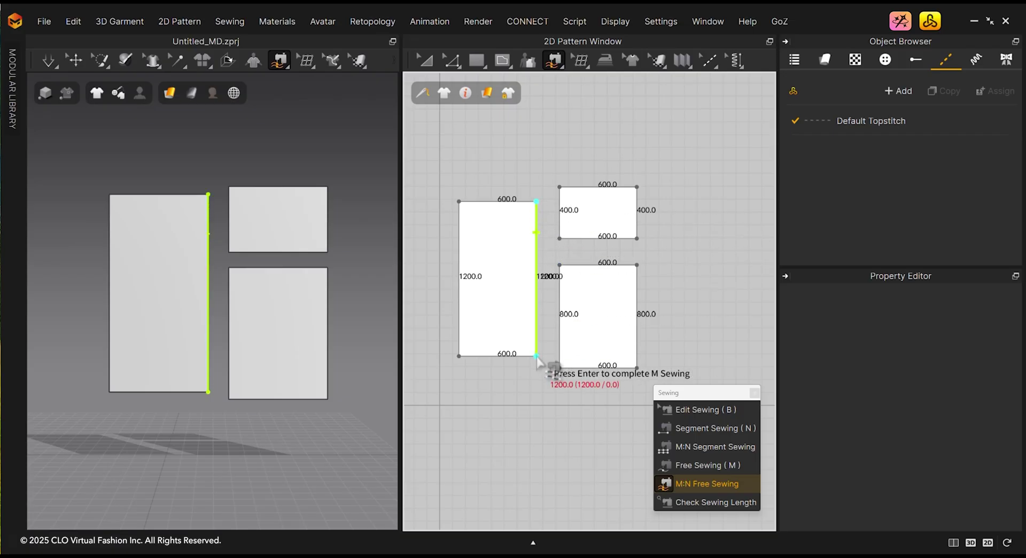
pyautogui.press('Return')
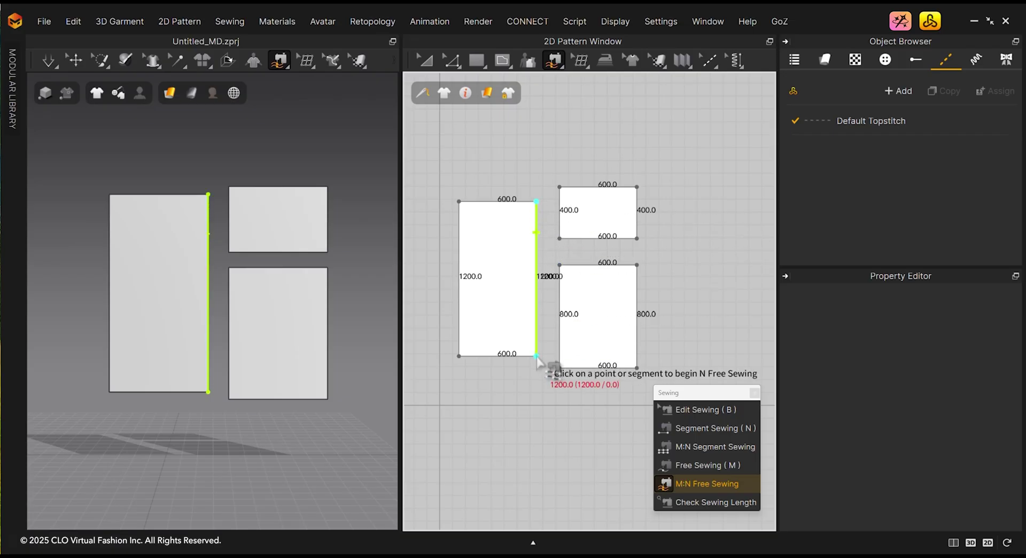
pyautogui.click(560, 187)
pyautogui.click(559, 239)
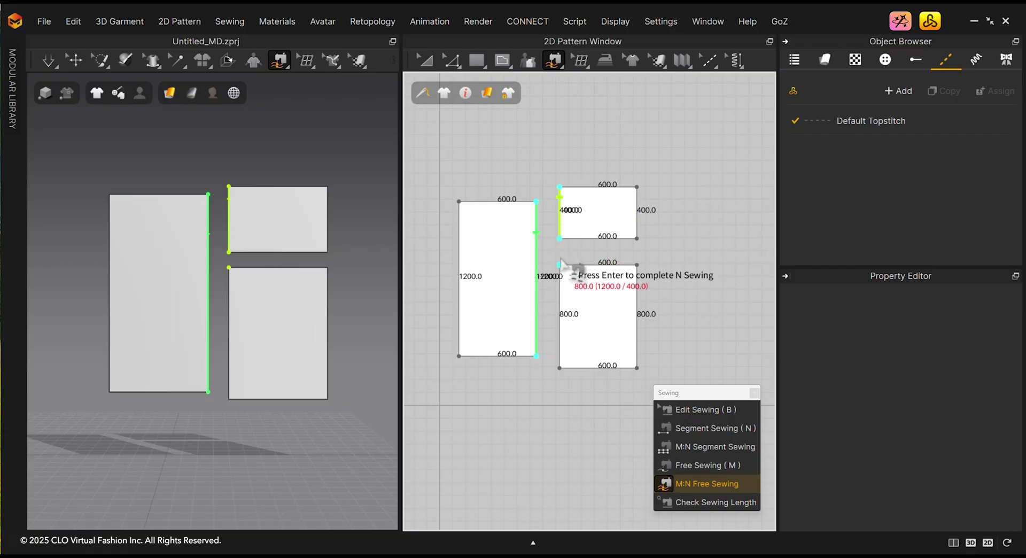
pyautogui.click(559, 265)
pyautogui.click(559, 367)
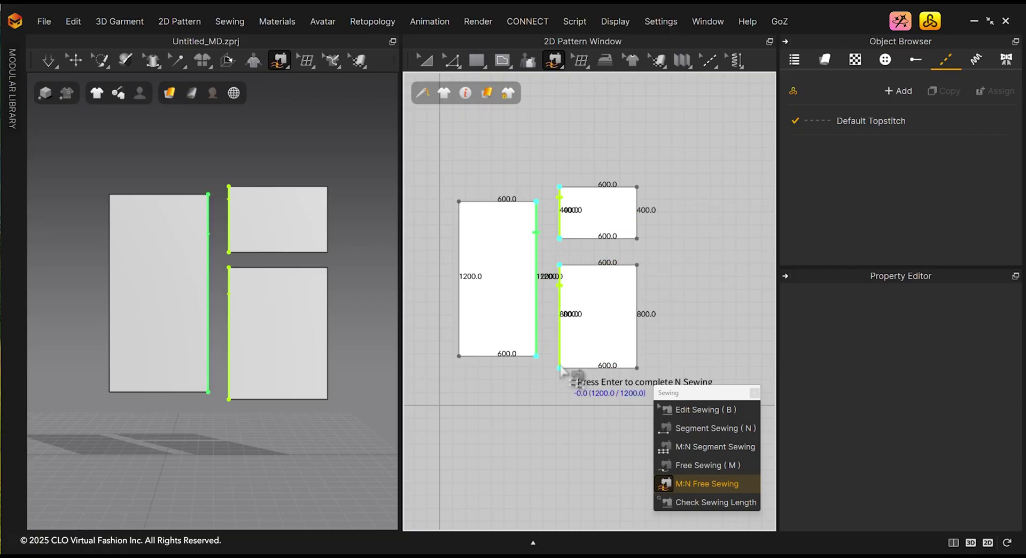
pyautogui.press('Return')
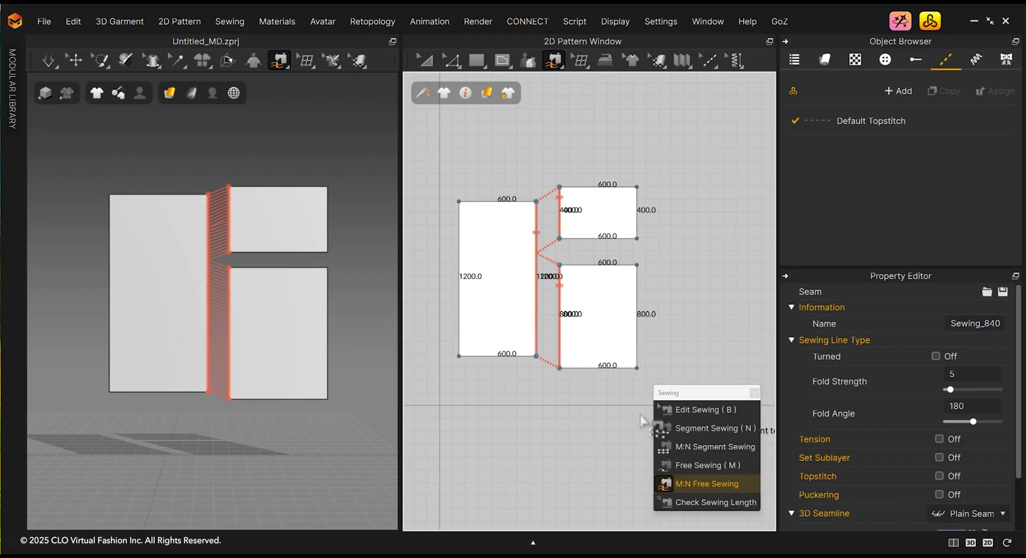
# Step: Examine the length and ratio difference settings of Check Sewing Length and close them
pyautogui.click(695, 507)
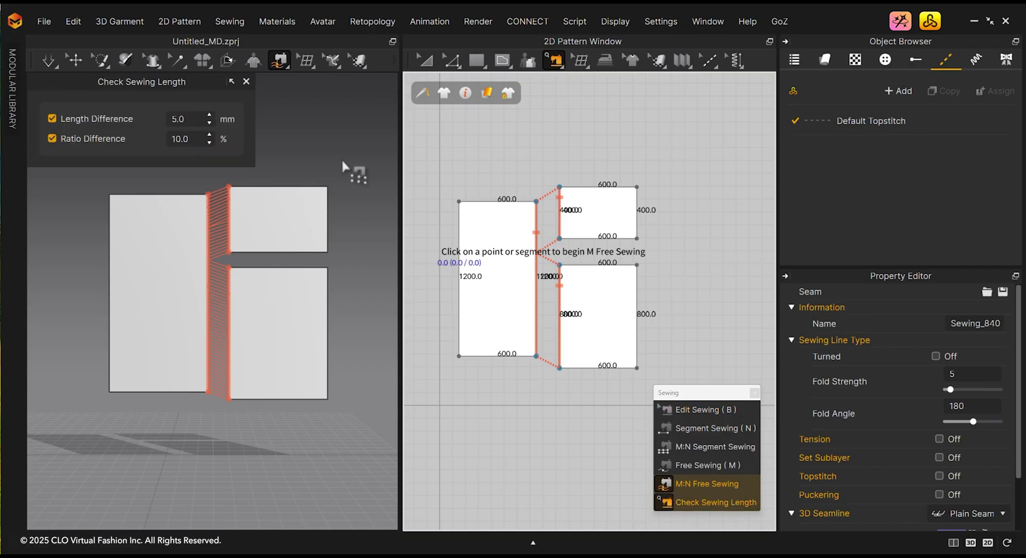
pyautogui.moveTo(181, 86); pyautogui.dragTo(810, 142)
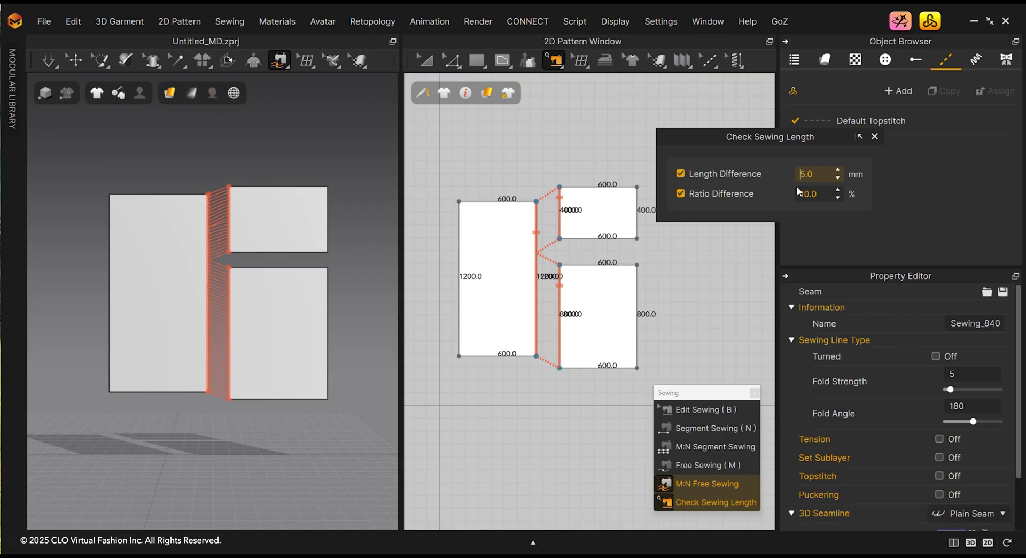
pyautogui.click(874, 137)
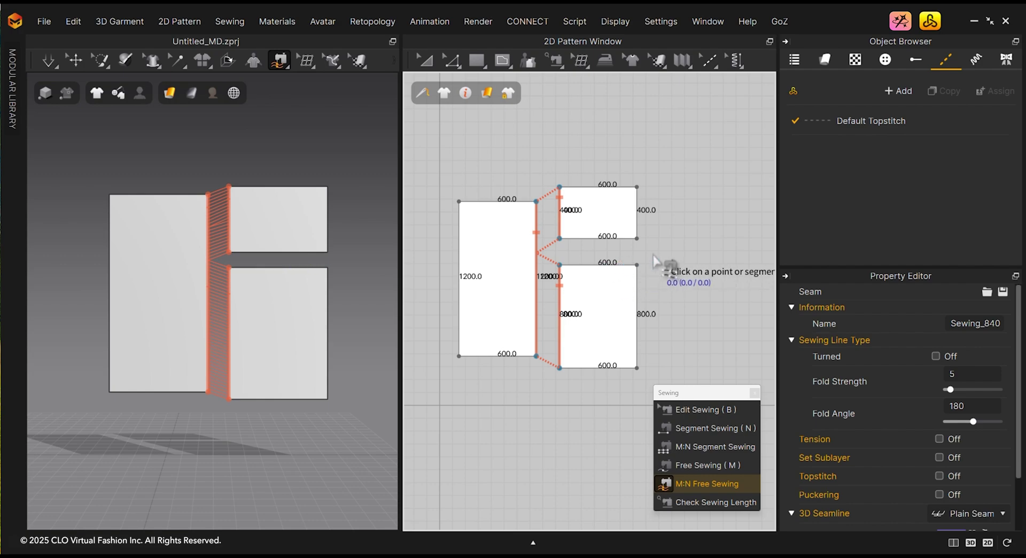
# Step: Draw a tall narrow rectangle about 249 by 995 mm beside the two smaller rectangular pattern pieces
pyautogui.click(476, 60)
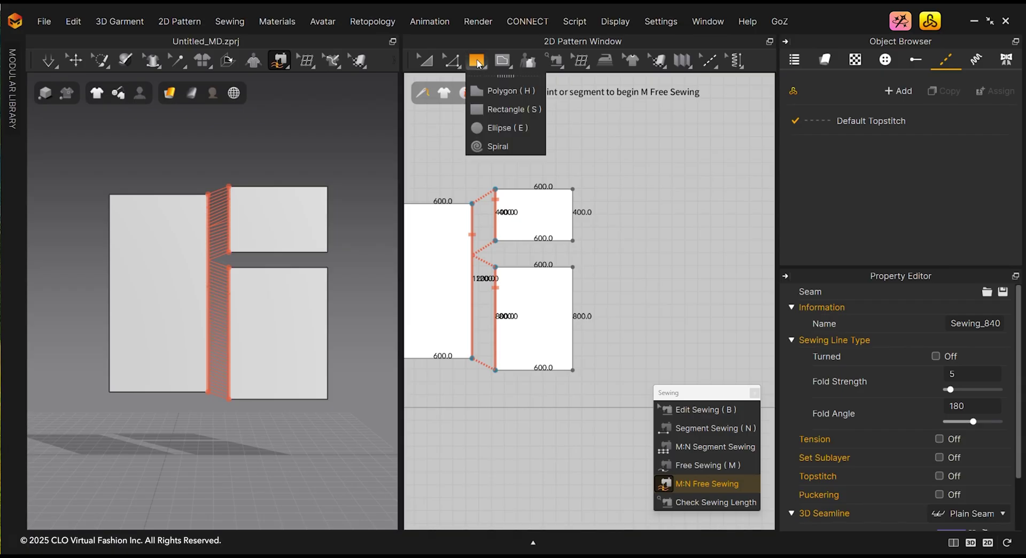
pyautogui.click(536, 110)
pyautogui.moveTo(613, 166); pyautogui.dragTo(644, 295)
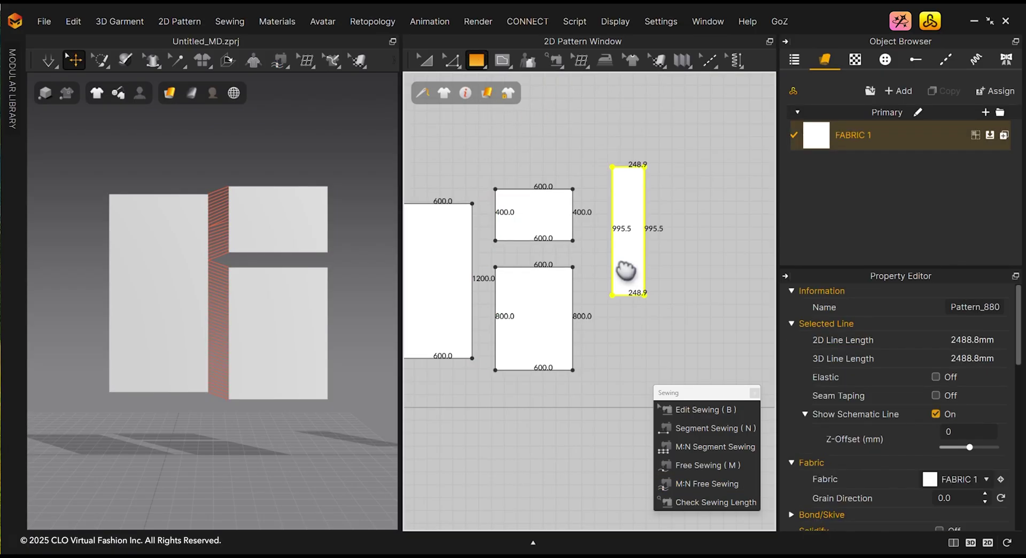
pyautogui.moveTo(623, 270); pyautogui.dragTo(643, 261, button='middle')
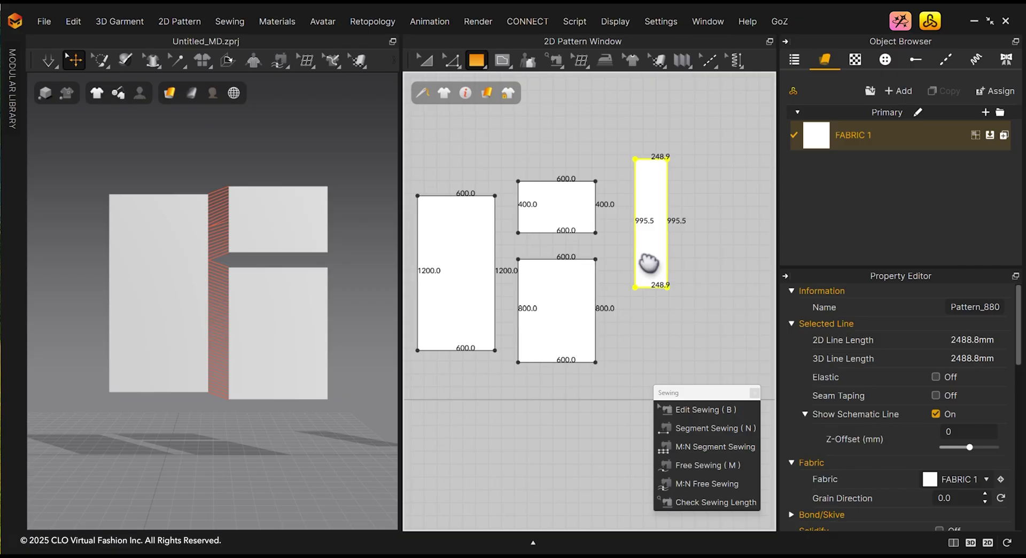
# Step: Sew the upper small rectangle's free 400 mm edge to the facing long edge of the narrow rectangle with Segment Sewing
pyautogui.click(697, 432)
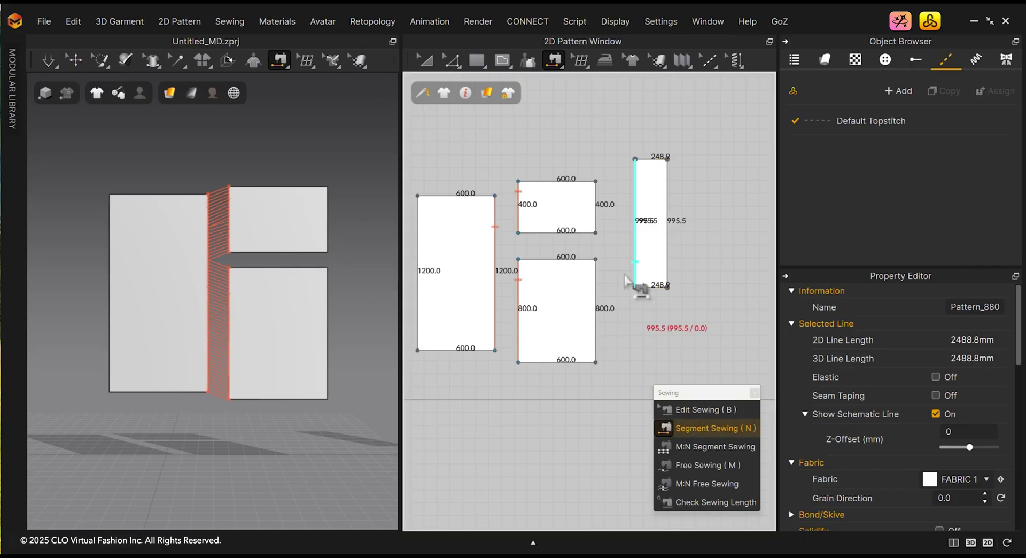
pyautogui.click(635, 211)
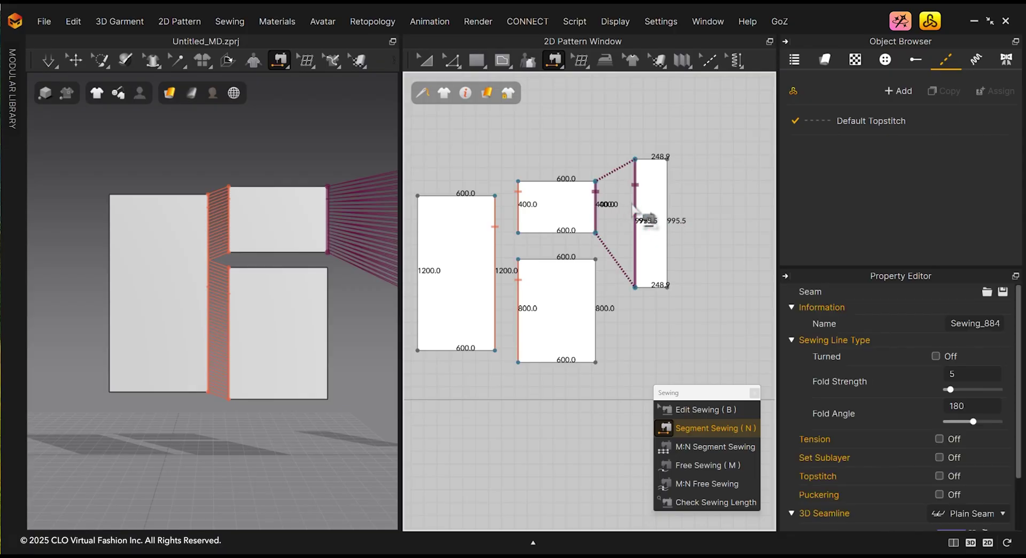
pyautogui.scroll(5, 634, 211)
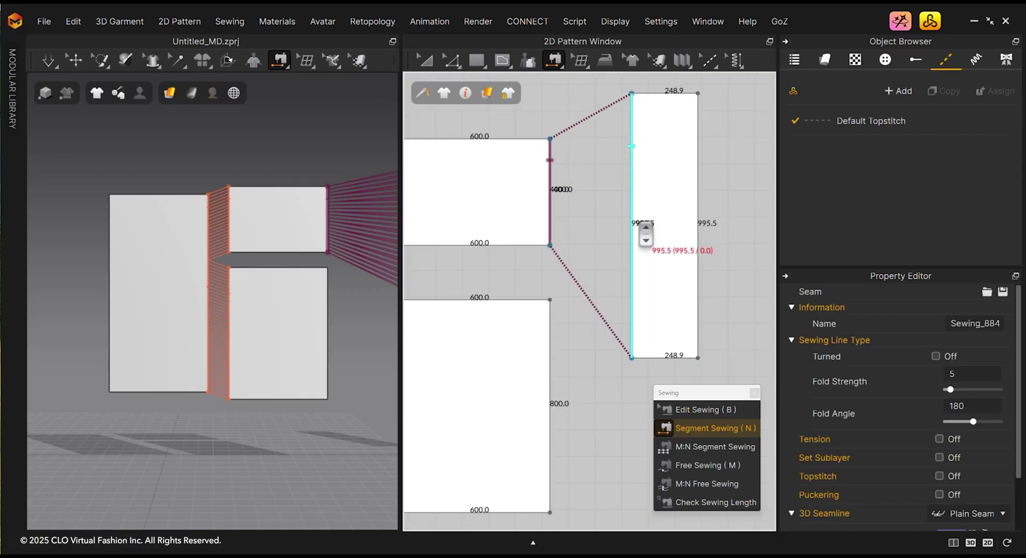
pyautogui.scroll(2, 639, 227)
pyautogui.scroll(3, 640, 250)
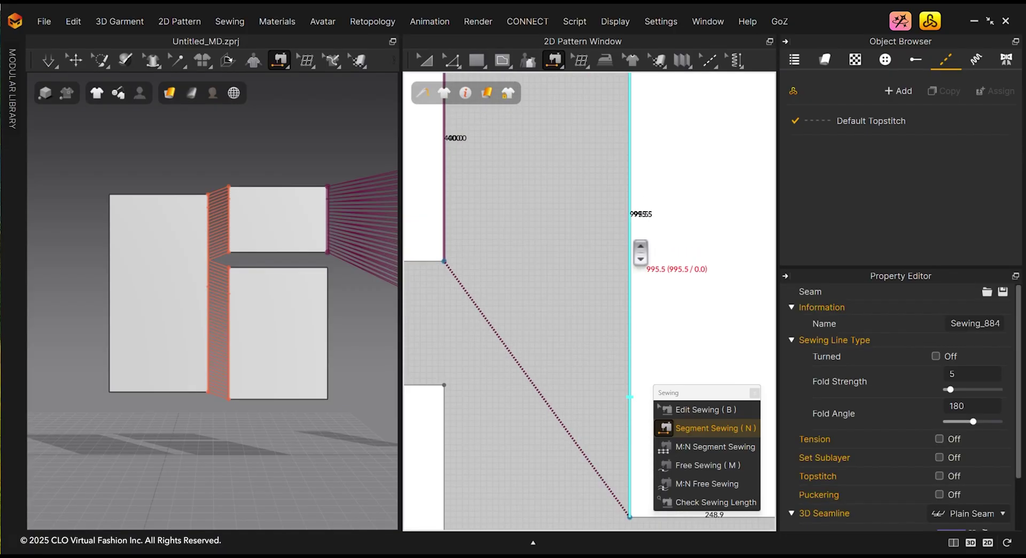
pyautogui.scroll(-6, 640, 252)
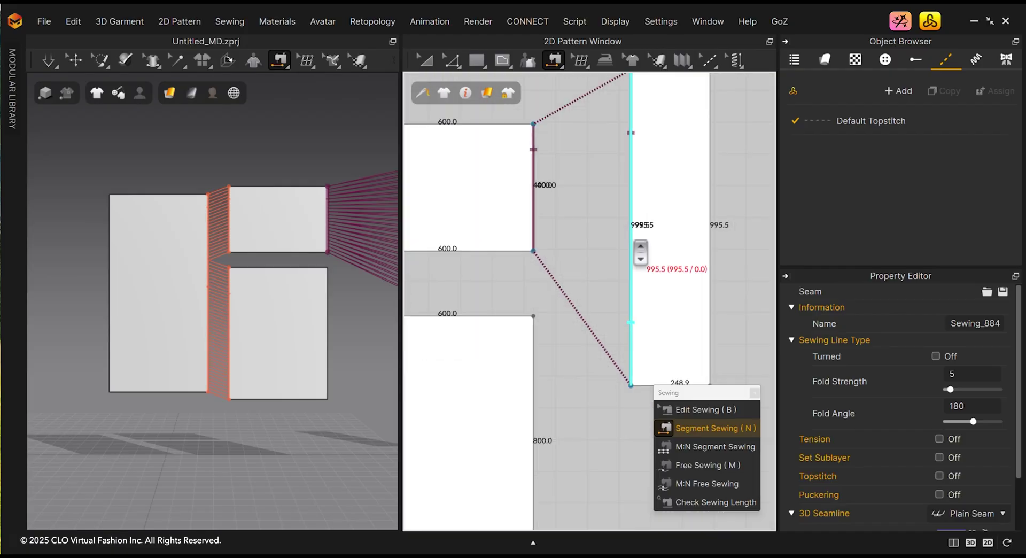
pyautogui.click(632, 251)
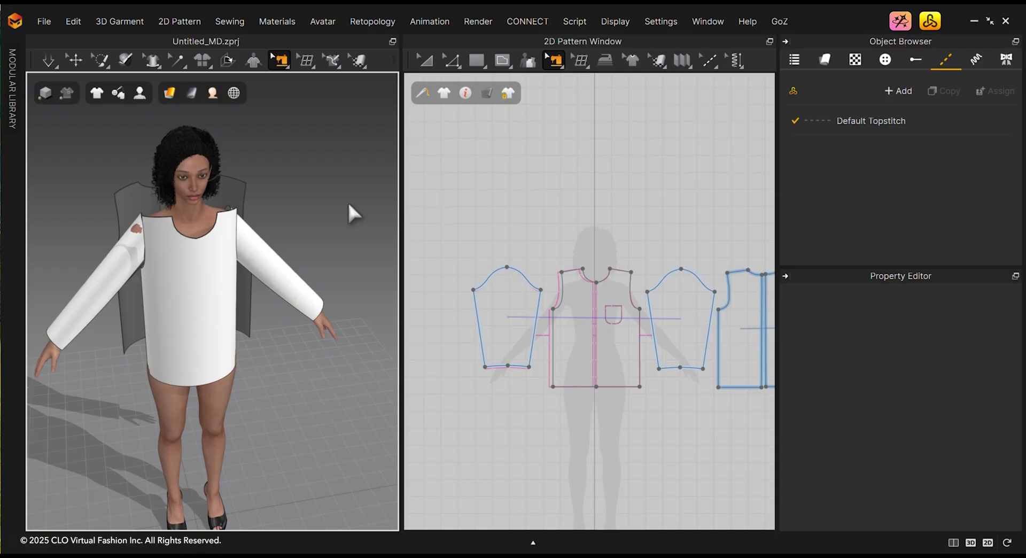
# Step: Detach the list of sewing commands as a floating palette and place it between the avatar and the shirt patterns
pyautogui.click(231, 23)
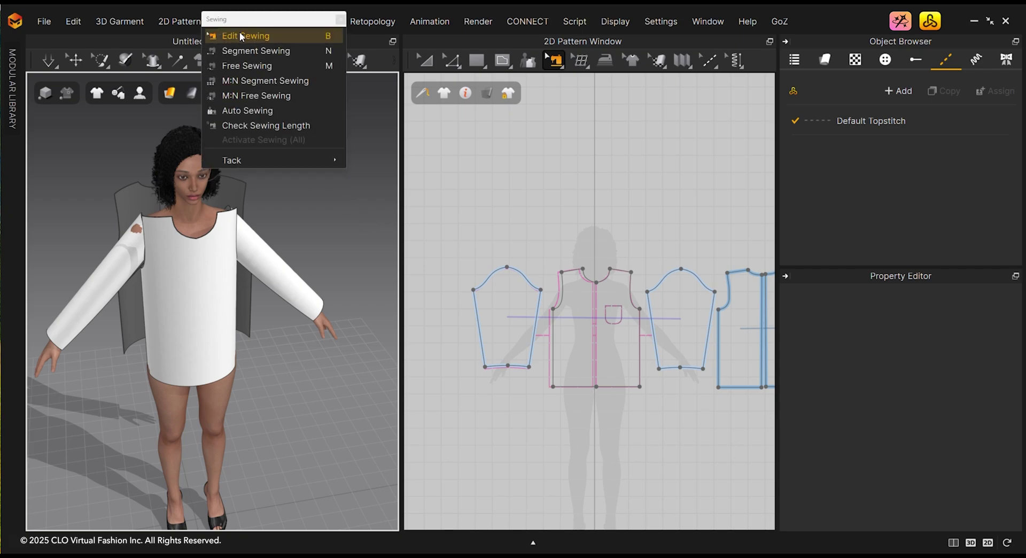
pyautogui.click(240, 33)
pyautogui.moveTo(299, 95); pyautogui.dragTo(417, 139)
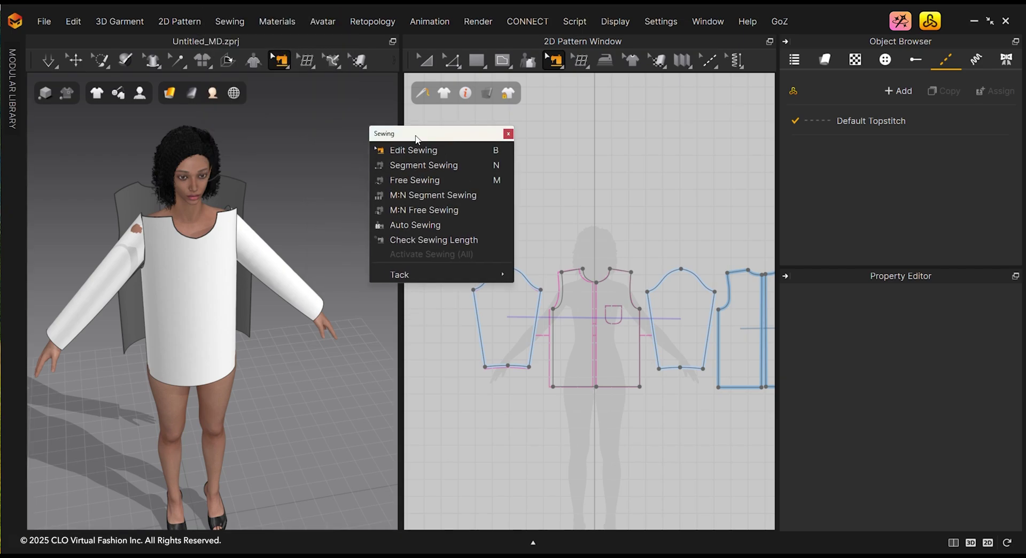
# Step: Sew the shirt pieces on the avatar with Auto Sewing, using garment type Top and front type Openable
pyautogui.click(421, 224)
pyautogui.click(537, 245)
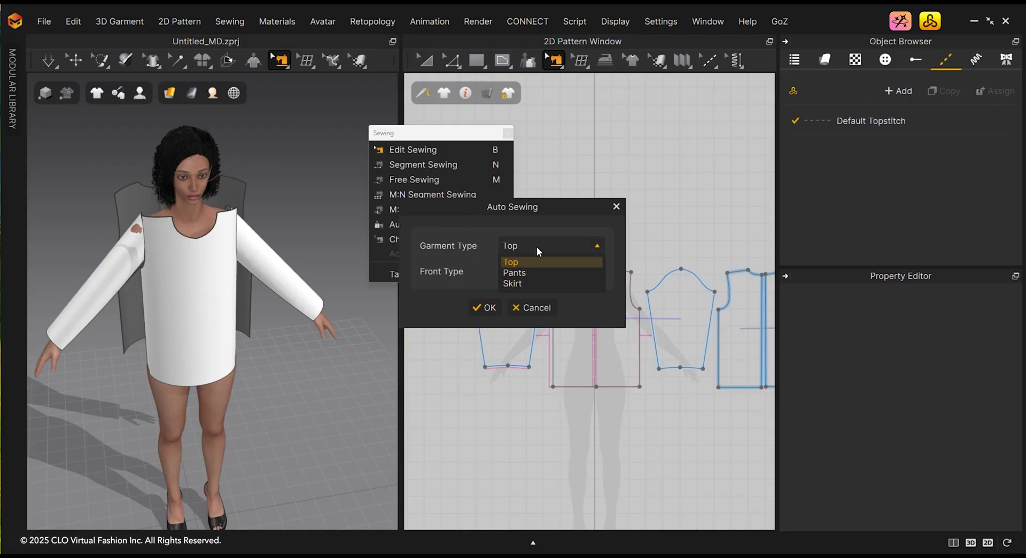
pyautogui.click(537, 246)
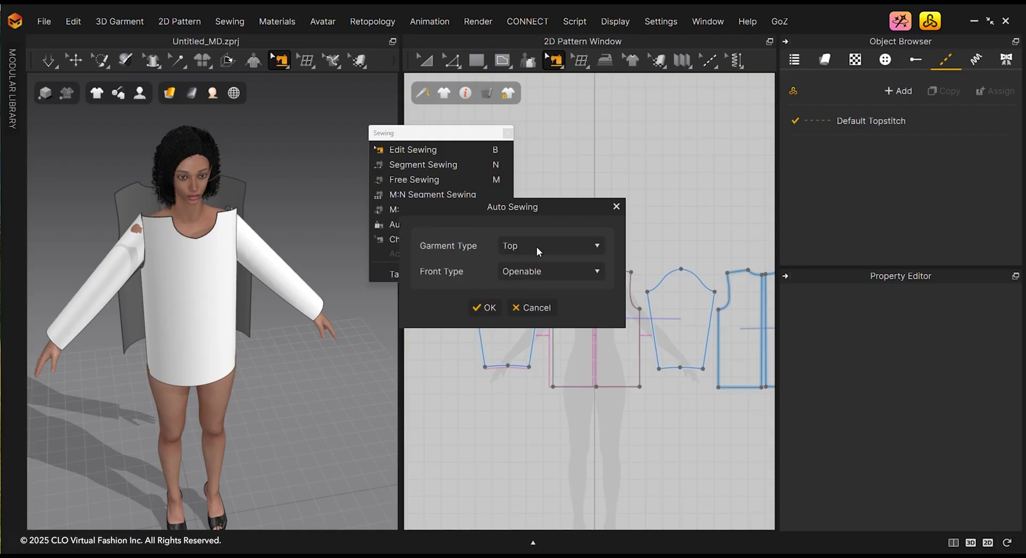
pyautogui.click(537, 270)
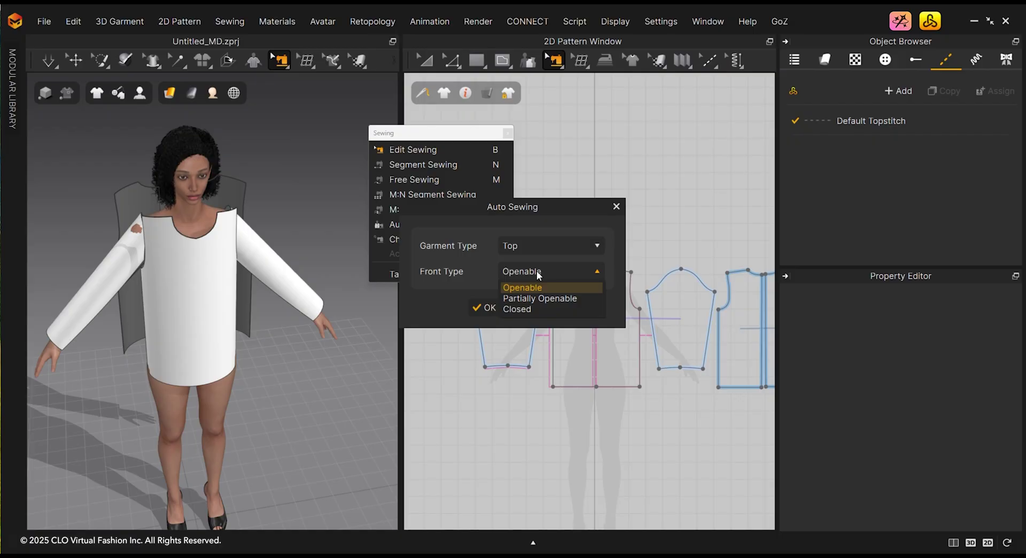
pyautogui.click(537, 270)
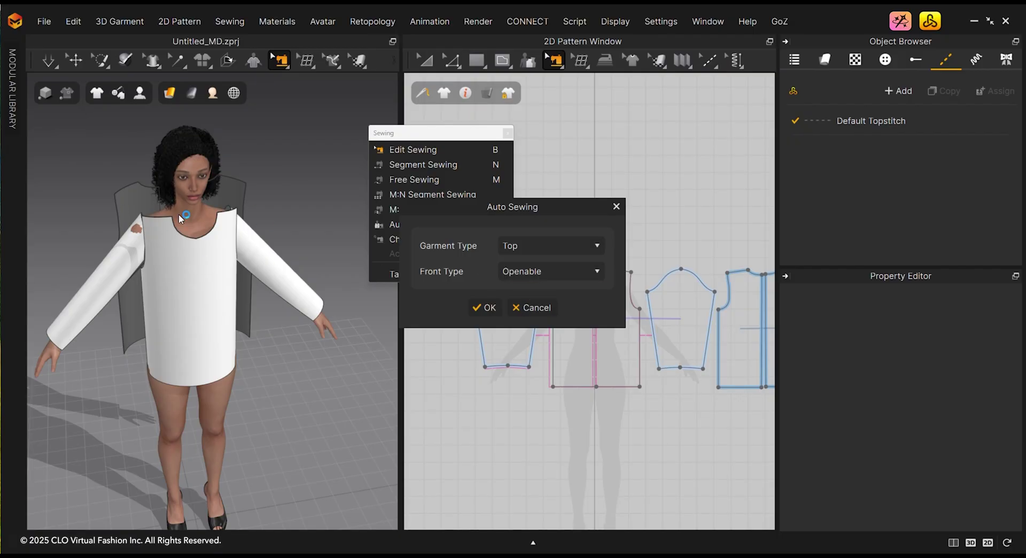
pyautogui.click(483, 307)
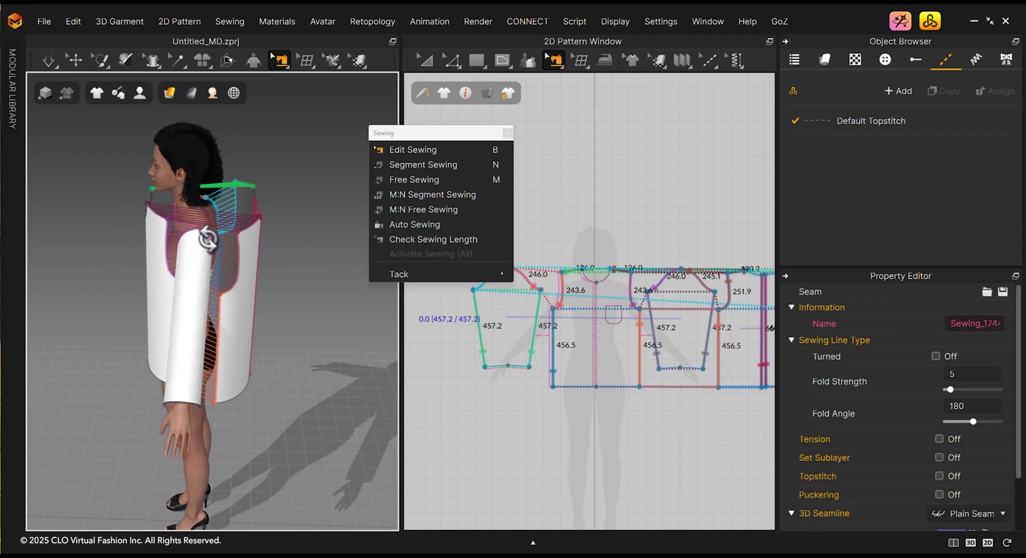